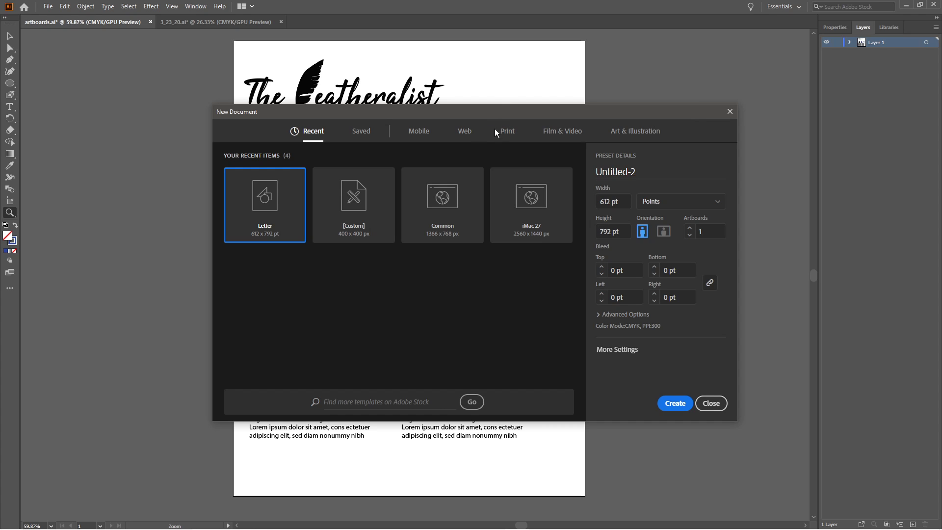
Create a new Letter document measured in inches, 8.5 by 11 in, with one portrait artboard.
{"action": "left_click", "coordinate": [700, 208]}
{"action": "left_click", "coordinate": [701, 251]}
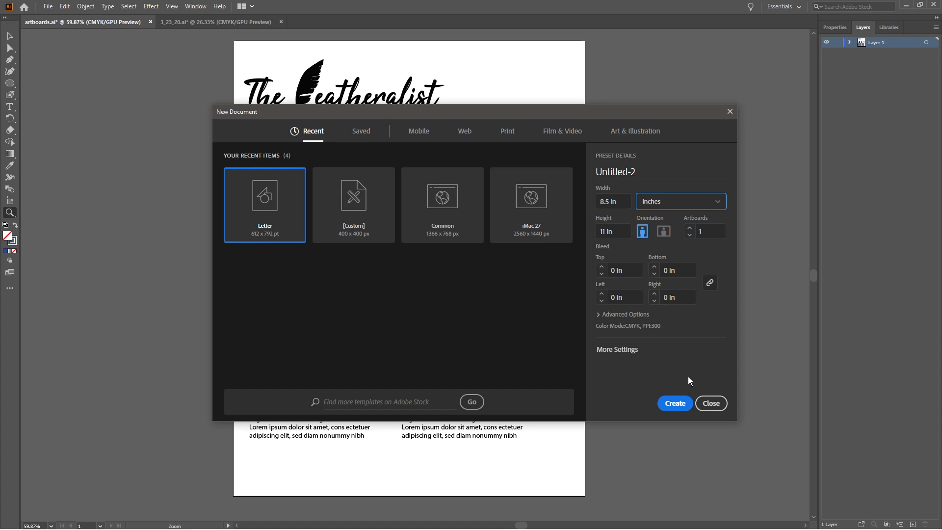
{"action": "left_click", "coordinate": [684, 407]}
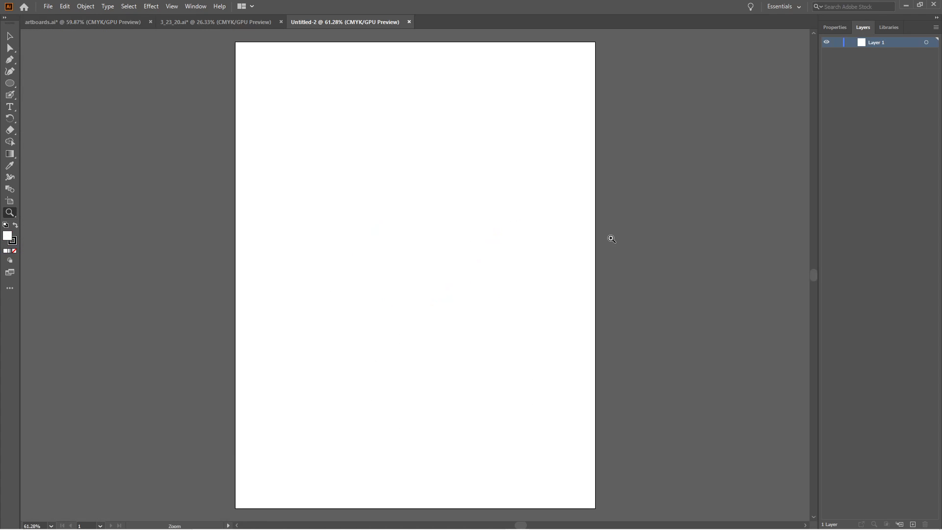
{"action": "mouse_move", "coordinate": [609, 228]}
{"action": "left_mouse_down"}
{"action": "mouse_move", "coordinate": [609, 216]}
{"action": "mouse_move", "coordinate": [600, 222]}
{"action": "left_mouse_up"}
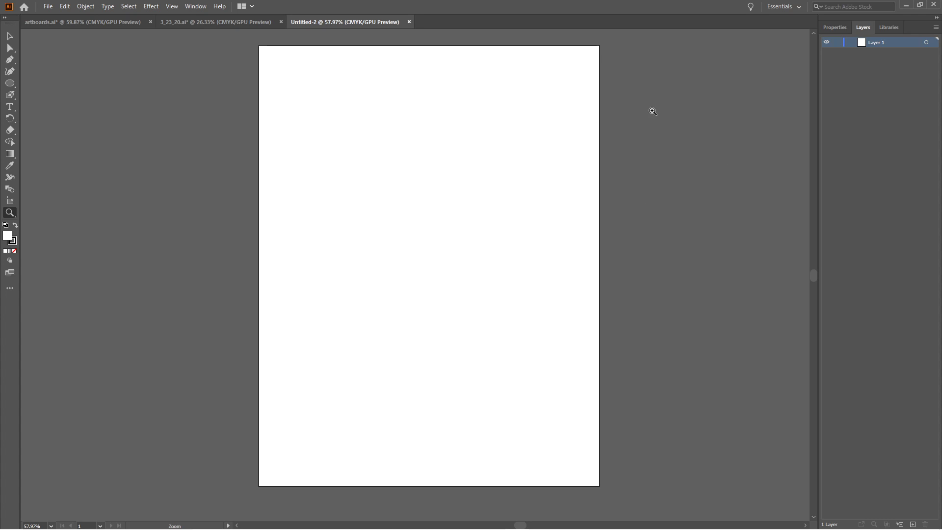
Examine the new document's artboard settings with the Artboard tool, and return to the Selection tool.
{"action": "left_click", "coordinate": [834, 27]}
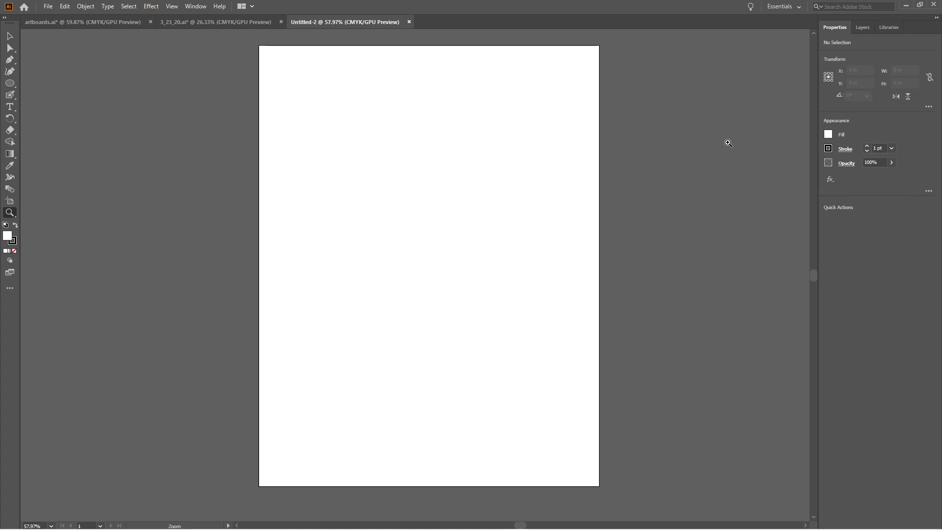
{"action": "key", "text": "shift+o"}
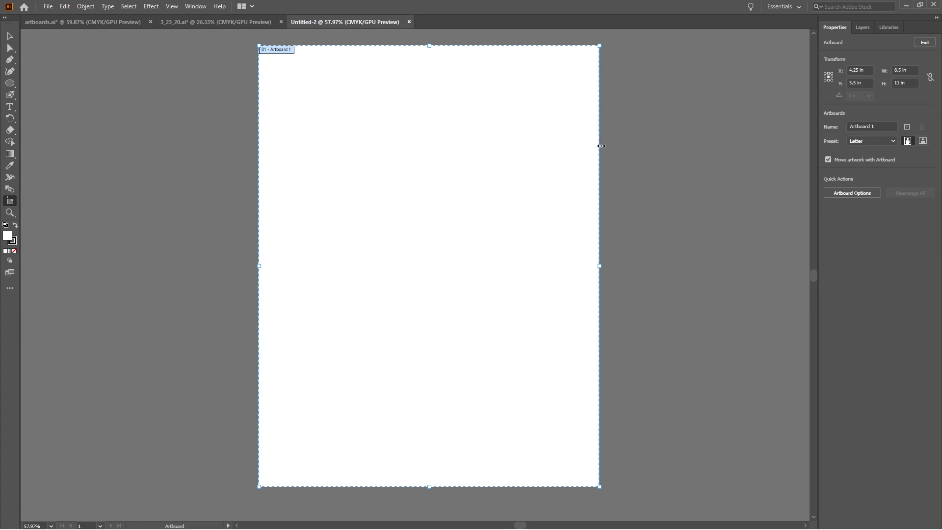
{"action": "key", "text": "z"}
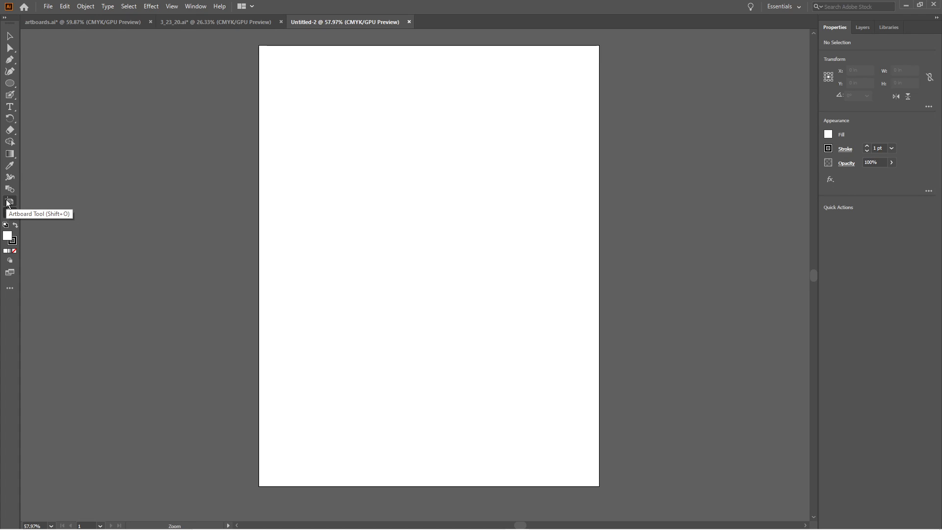
{"action": "left_click", "coordinate": [9, 202]}
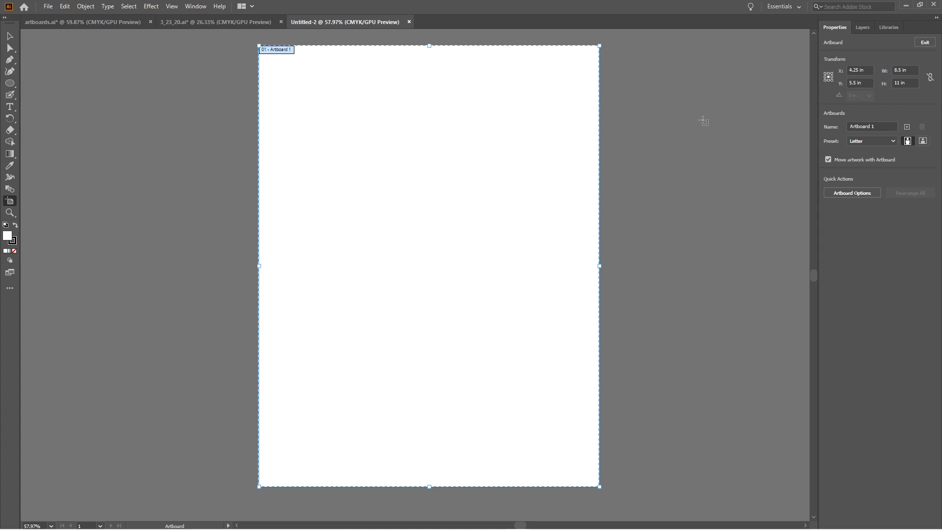
{"action": "key", "text": "v"}
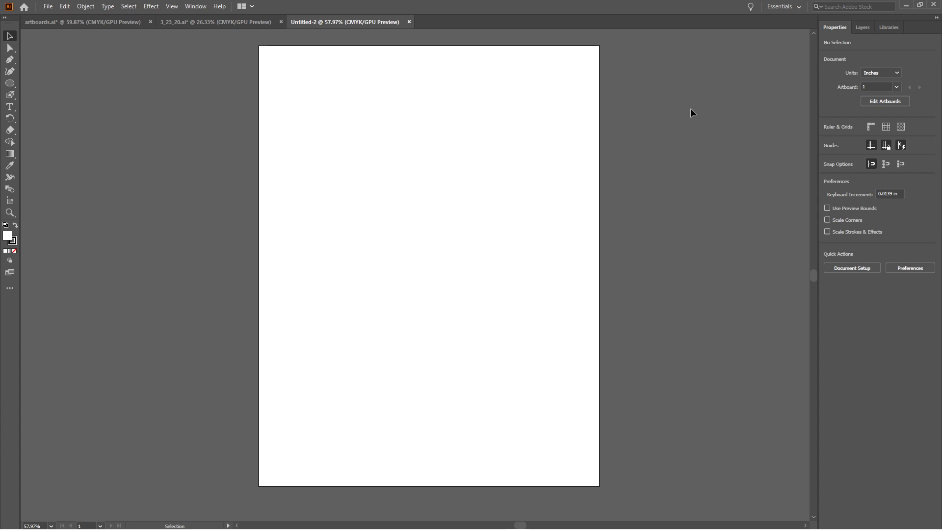
In artboards.ai, sample the middle circle's blue and paint a Blob Brush squiggle running over the artboard's right edge.
{"action": "left_click", "coordinate": [120, 23]}
{"action": "key", "text": "space"}
{"action": "left_click_drag", "start_coordinate": [542, 159], "coordinate": [495, 146]}
{"action": "key", "text": "z"}
{"action": "key", "text": "space"}
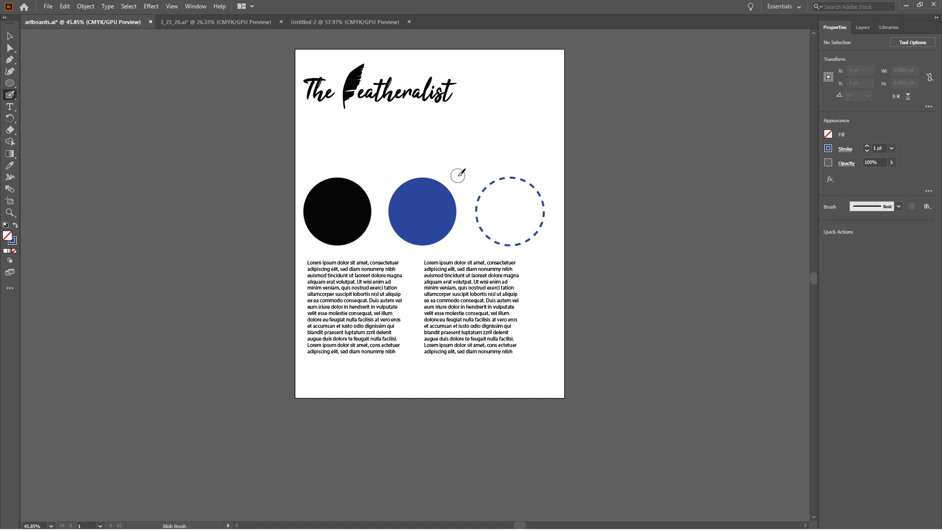
{"action": "key", "text": "i"}
{"action": "left_click", "coordinate": [431, 216]}
{"action": "key", "text": "b"}
{"action": "mouse_move", "coordinate": [527, 69]}
{"action": "left_mouse_down"}
{"action": "mouse_move", "coordinate": [600, 87]}
{"action": "mouse_move", "coordinate": [539, 122]}
{"action": "mouse_move", "coordinate": [573, 136]}
{"action": "mouse_move", "coordinate": [569, 294]}
{"action": "left_mouse_up"}
{"action": "key", "text": "v"}
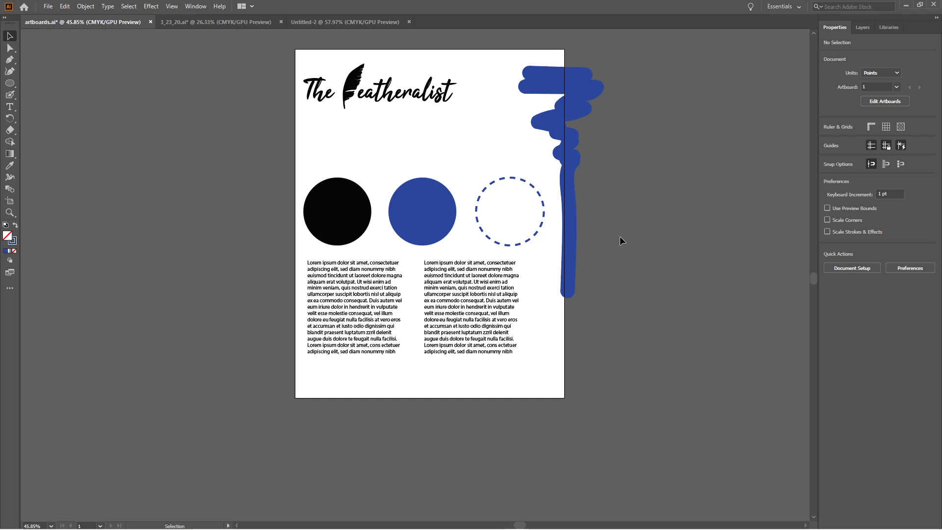
Preview the artboard in presentation mode to check how the overhanging brush stroke is cropped, and return to editing.
{"action": "key", "text": "shift+f"}
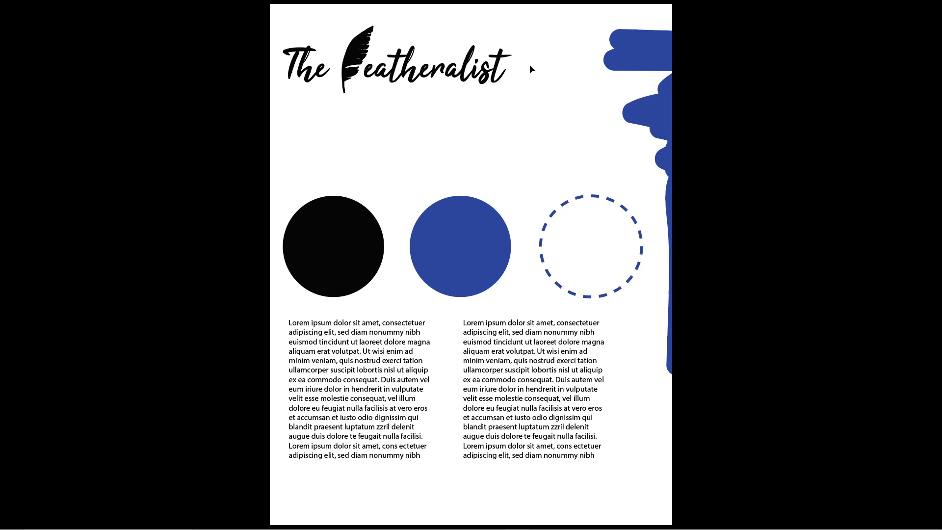
{"action": "key", "text": "Escape"}
{"action": "left_click_drag", "start_coordinate": [507, 86], "coordinate": [413, 58]}
{"action": "left_click_drag", "start_coordinate": [454, 91], "coordinate": [408, 75]}
{"action": "left_click_drag", "start_coordinate": [408, 74], "coordinate": [378, 141]}
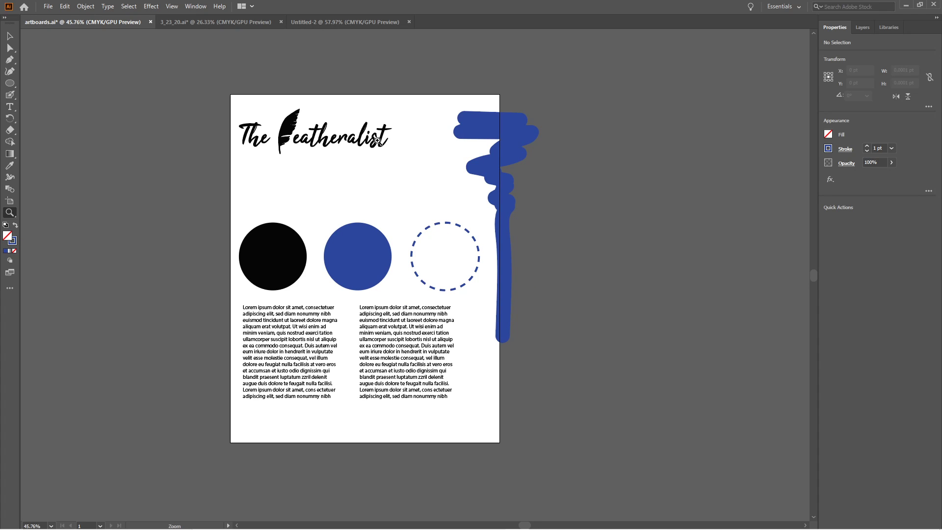
Duplicate the artboard with its artwork to the right of the original, level with it at X 1021.22 pt.
{"action": "key", "text": "shift+o"}
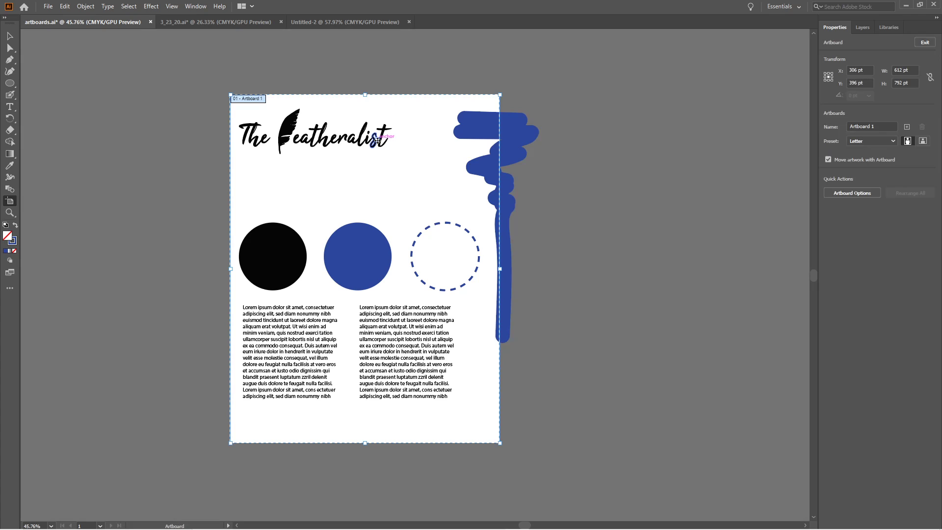
{"action": "left_click_drag", "start_coordinate": [543, 135], "coordinate": [489, 133]}
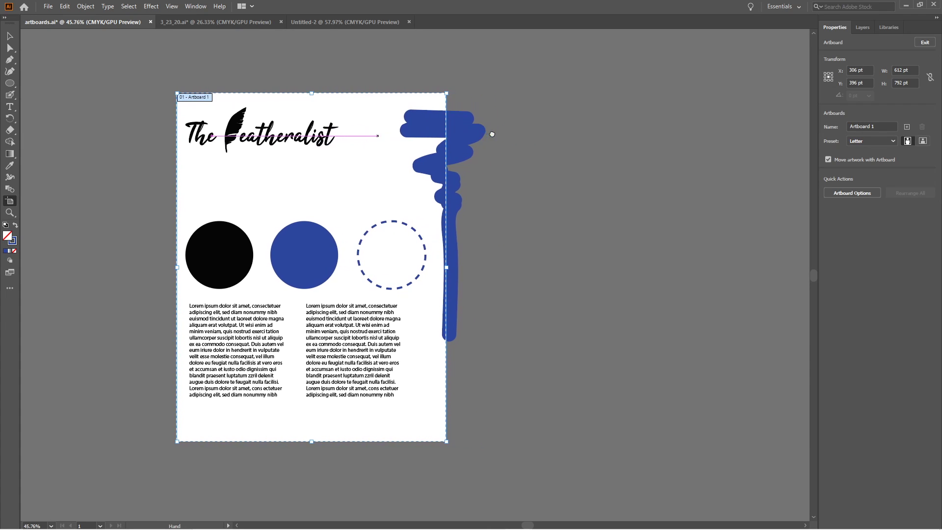
{"action": "left_click", "coordinate": [864, 28]}
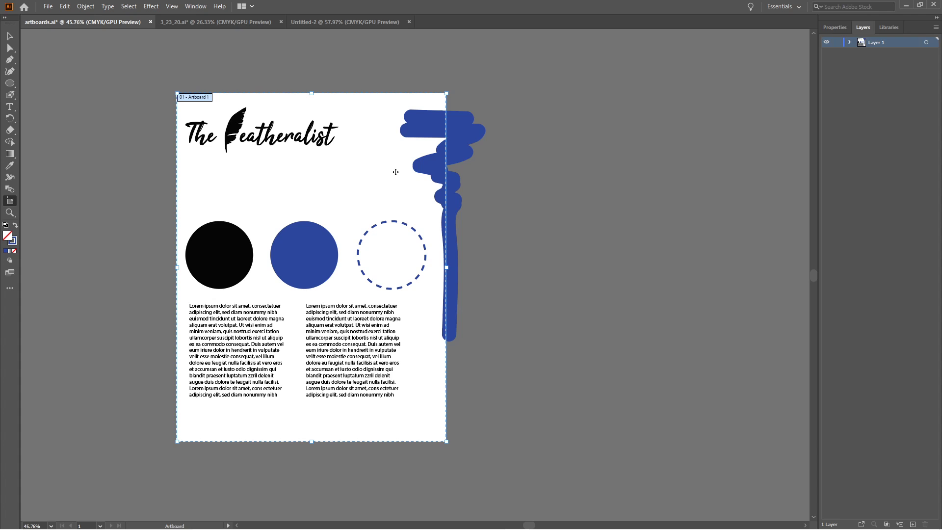
{"action": "left_click_drag", "start_coordinate": [391, 170], "coordinate": [434, 190]}
{"action": "left_click_drag", "start_coordinate": [356, 199], "coordinate": [670, 198]}
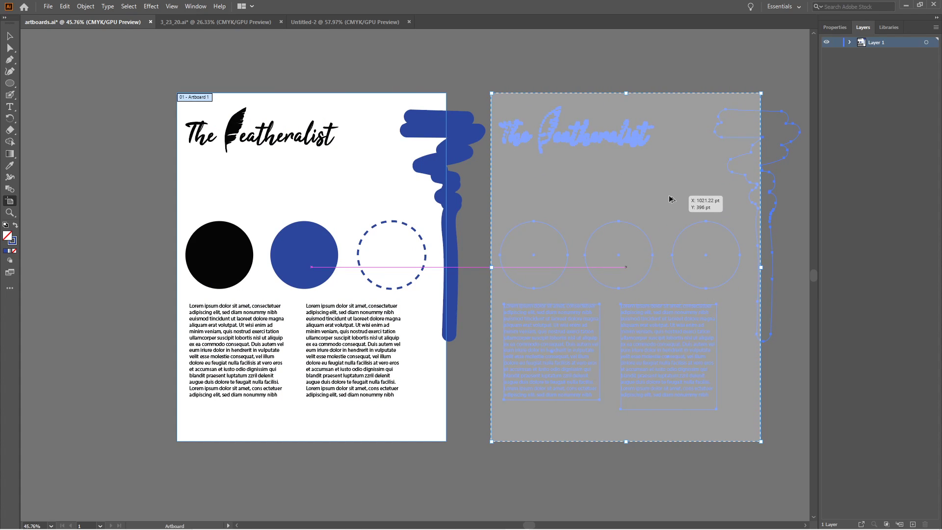
{"action": "left_click_drag", "start_coordinate": [670, 199], "coordinate": [669, 200]}
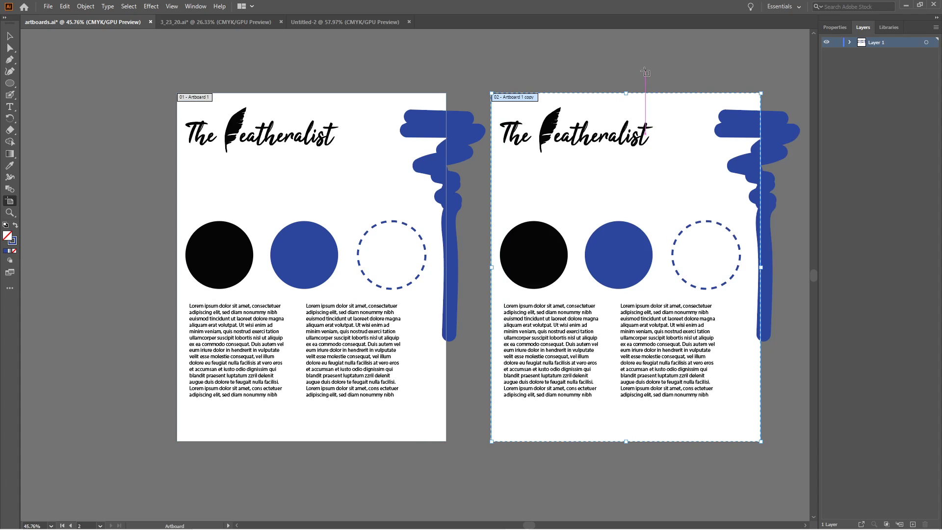
{"action": "key", "text": "Escape"}
Fill the three circles and the brush stroke on the second artboard with pink, setting cyan to 0%.
{"action": "left_click_drag", "start_coordinate": [650, 77], "coordinate": [546, 85]}
{"action": "key", "text": "z"}
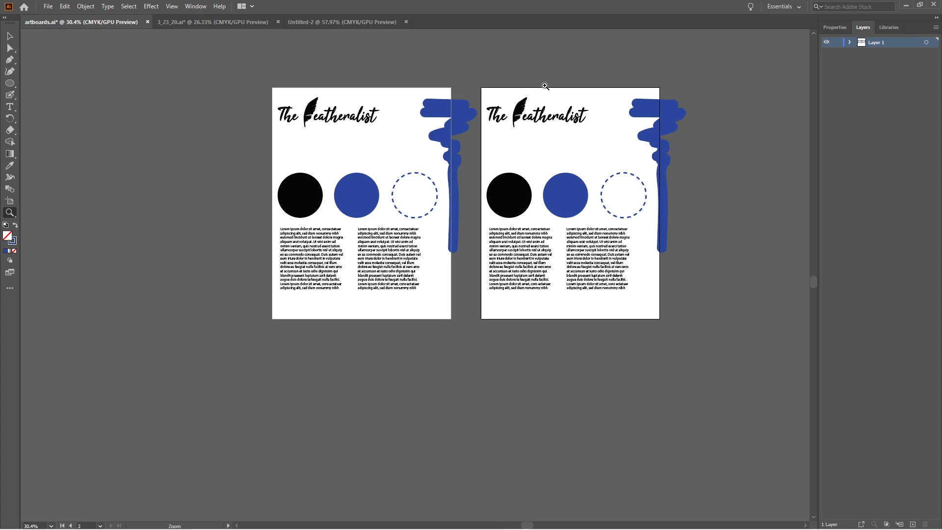
{"action": "key", "text": "v"}
{"action": "left_click_drag", "start_coordinate": [640, 186], "coordinate": [505, 196]}
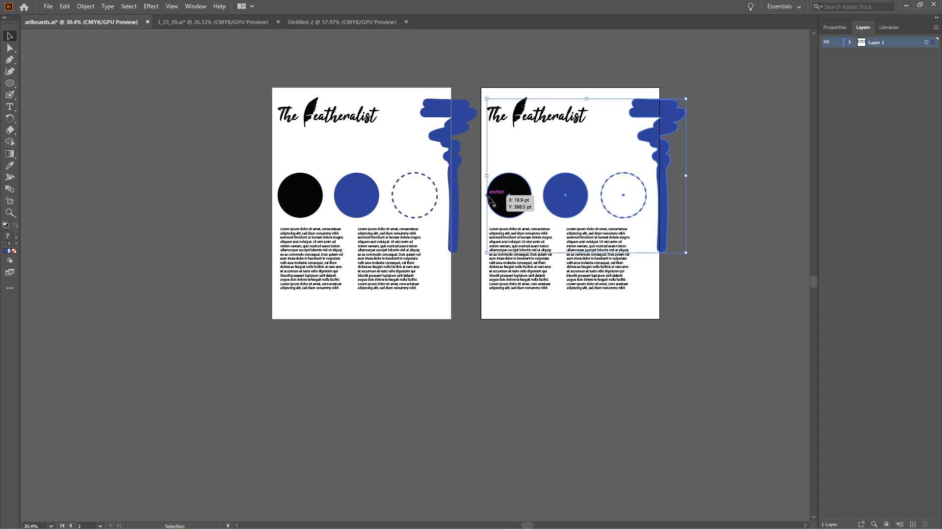
{"action": "left_click", "coordinate": [7, 250]}
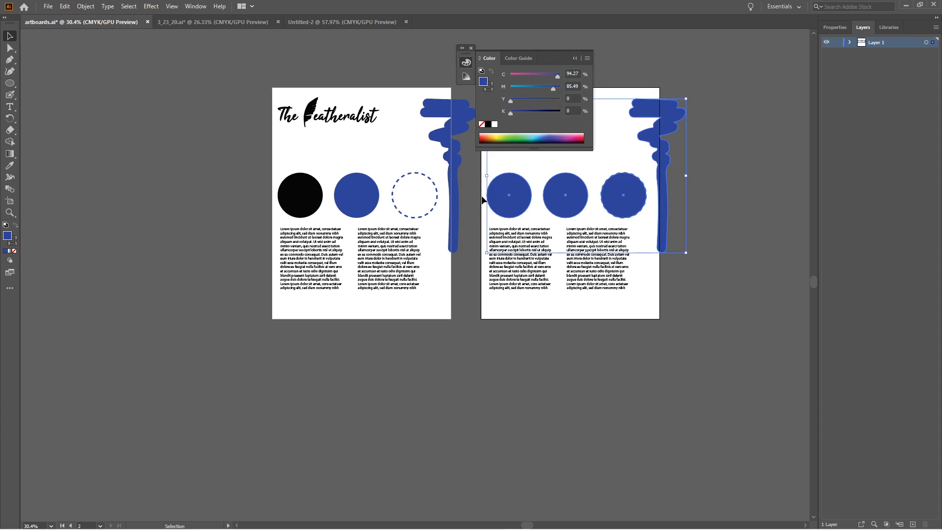
{"action": "left_click_drag", "start_coordinate": [555, 80], "coordinate": [510, 78]}
{"action": "left_click", "coordinate": [687, 187]}
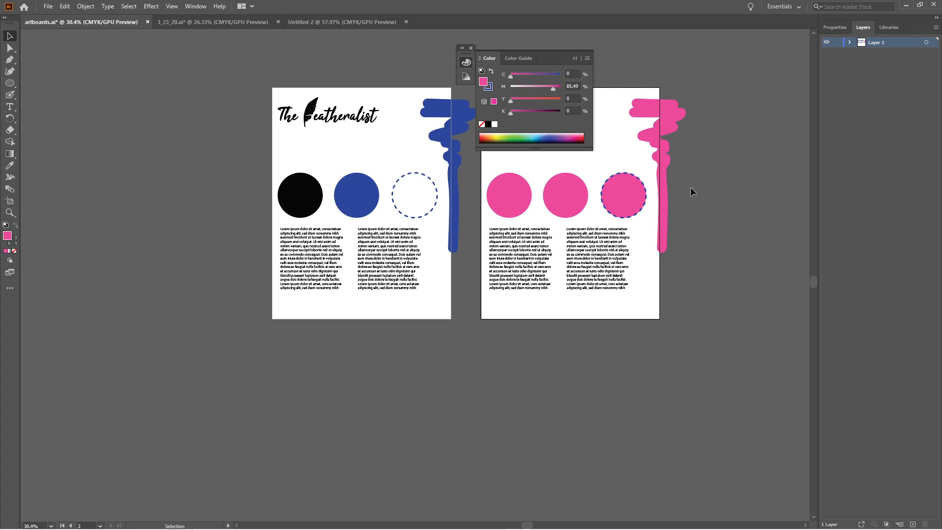
{"action": "left_click", "coordinate": [575, 58]}
{"action": "left_click_drag", "start_coordinate": [575, 66], "coordinate": [547, 141]}
Flip between the blue and pink artboards in presentation mode to compare them, and return to editing.
{"action": "key", "text": "z"}
{"action": "left_click_drag", "start_coordinate": [440, 220], "coordinate": [476, 212]}
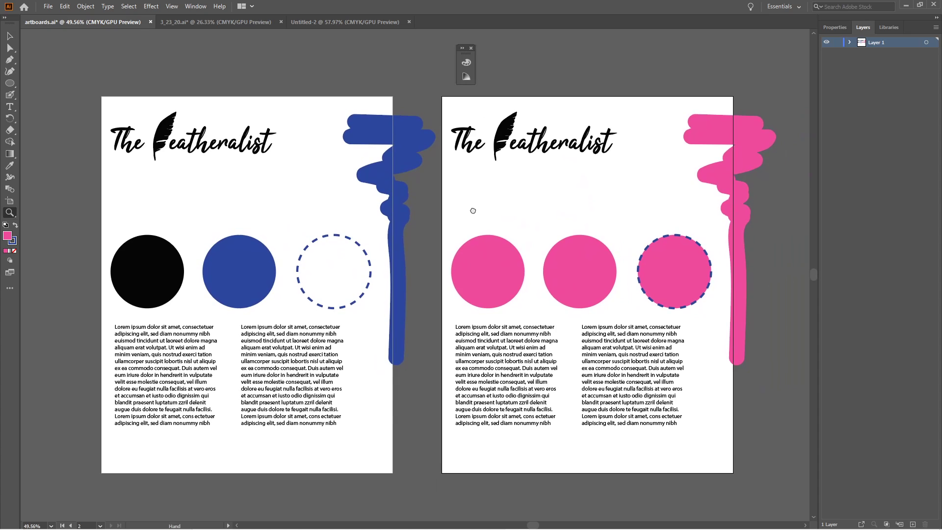
{"action": "key", "text": "v"}
{"action": "left_click_drag", "start_coordinate": [349, 78], "coordinate": [423, 91]}
{"action": "key", "text": "shift+f"}
{"action": "key", "text": "Left"}
{"action": "key", "text": "Right"}
{"action": "key", "text": "Escape"}
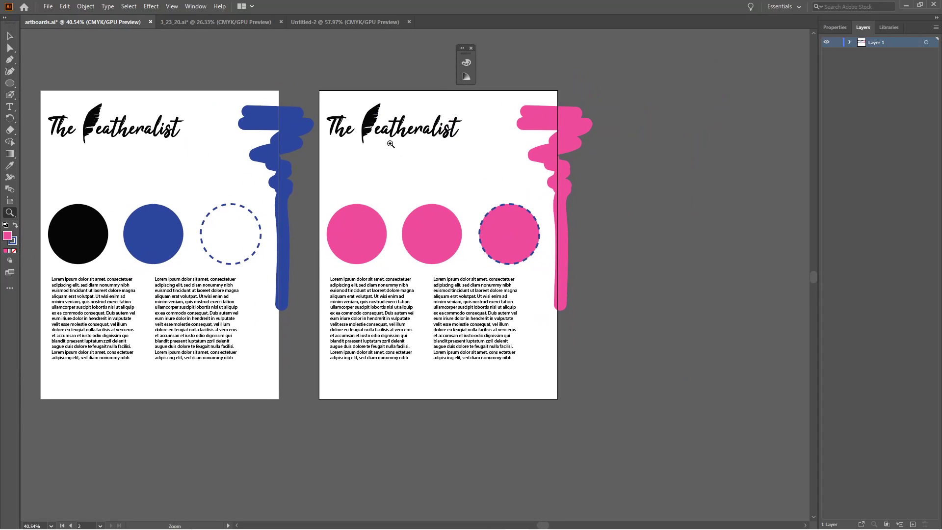
Draw a blank artboard about 631 by 792 pt to the right of the pink one, aligned with its top and bottom edges.
{"action": "key", "text": "shift+o"}
{"action": "left_click_drag", "start_coordinate": [500, 125], "coordinate": [405, 125]}
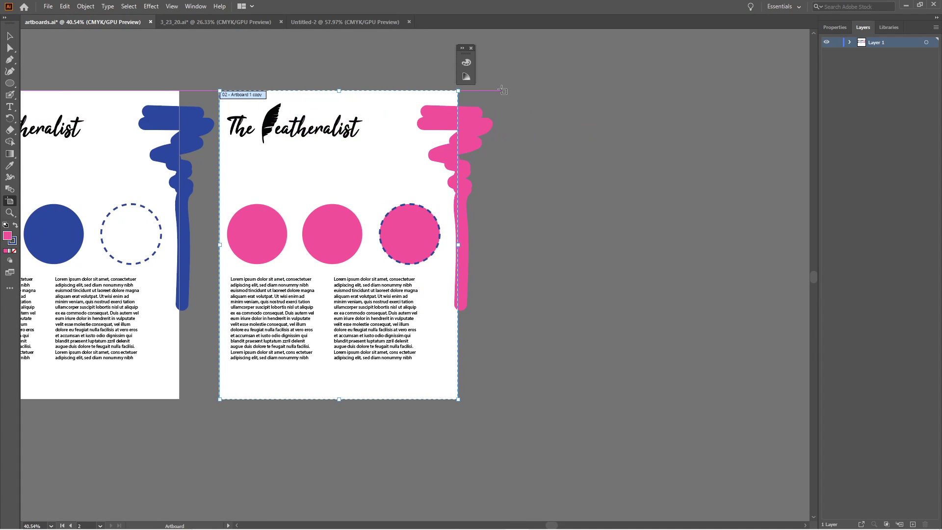
{"action": "left_click_drag", "start_coordinate": [503, 90], "coordinate": [738, 395]}
{"action": "left_click_drag", "start_coordinate": [744, 408], "coordinate": [749, 399]}
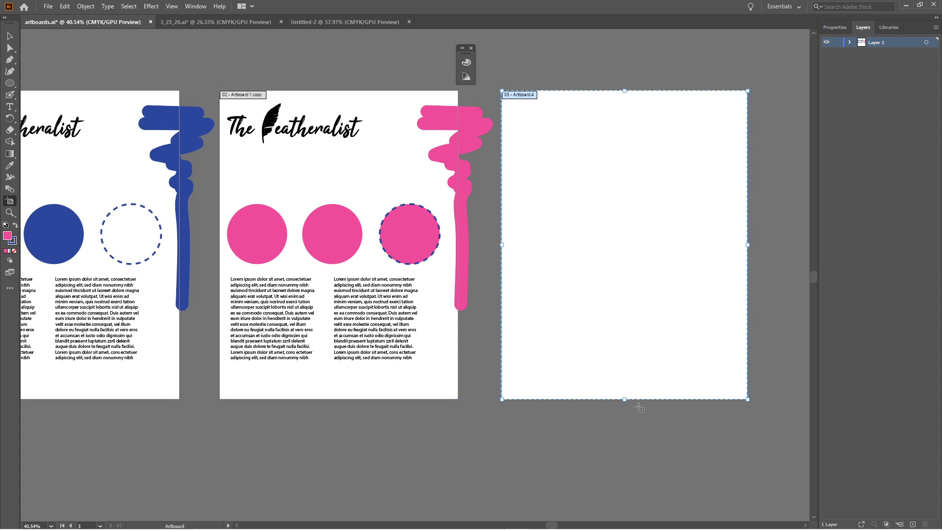
Page back through all three artboards in presentation mode, from the blank one to the first, and return to editing.
{"action": "key", "text": "v"}
{"action": "key", "text": "z"}
{"action": "left_click_drag", "start_coordinate": [633, 423], "coordinate": [570, 426]}
{"action": "key", "text": "space"}
{"action": "left_click_drag", "start_coordinate": [566, 424], "coordinate": [515, 398]}
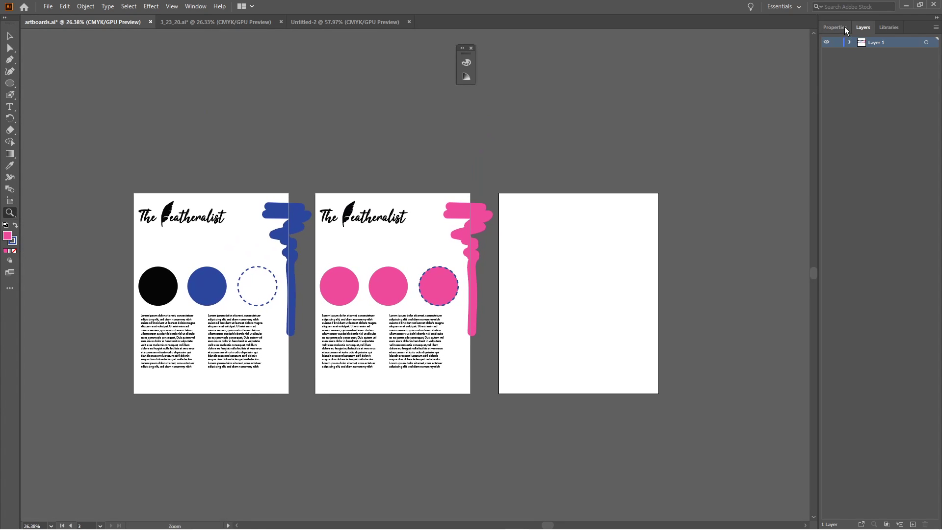
{"action": "key", "text": "space"}
{"action": "left_click_drag", "start_coordinate": [590, 149], "coordinate": [619, 142]}
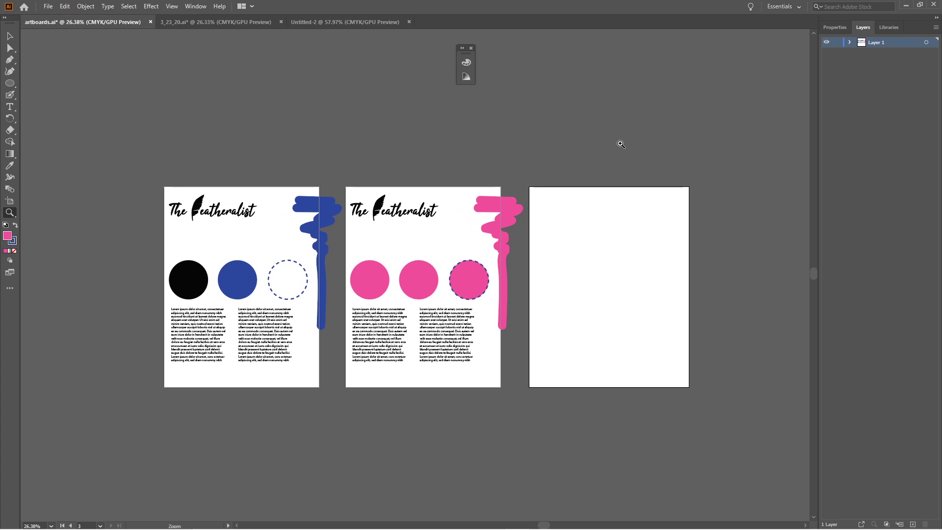
{"action": "key", "text": "shift+f"}
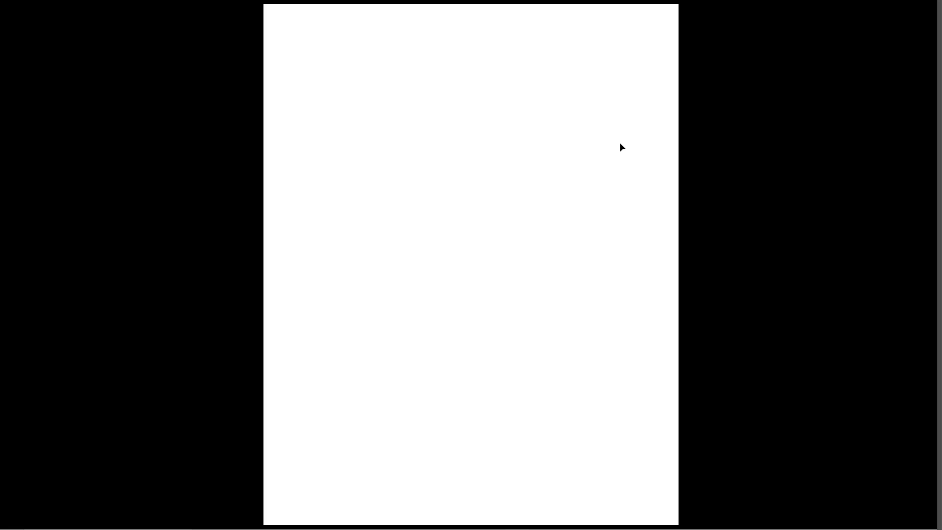
{"action": "key", "text": "Left"}
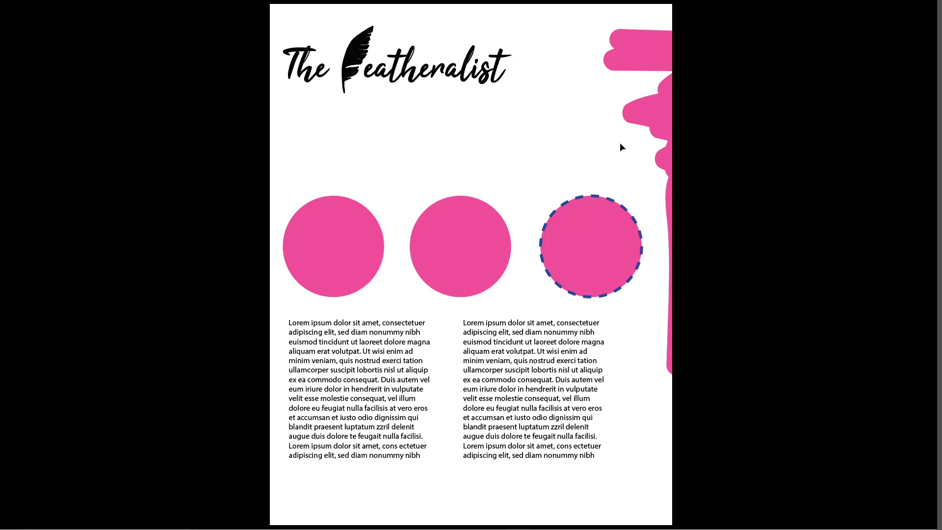
{"action": "key", "text": "Left"}
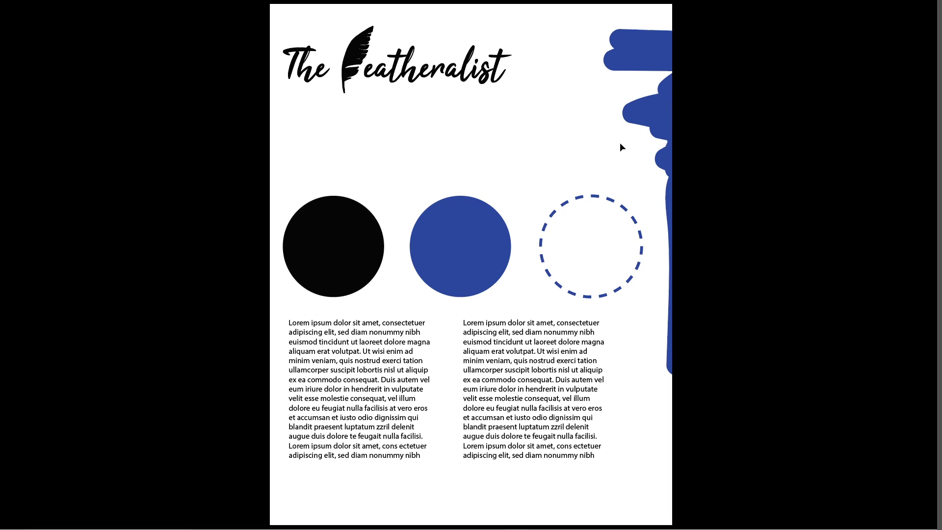
{"action": "key", "text": "Escape"}
Try to rename the first artboard as Blue in its artboard properties.
{"action": "left_click_drag", "start_coordinate": [652, 114], "coordinate": [542, 131]}
{"action": "left_click_drag", "start_coordinate": [542, 131], "coordinate": [398, 161]}
{"action": "left_click_drag", "start_coordinate": [508, 130], "coordinate": [489, 131]}
{"action": "left_click_drag", "start_coordinate": [548, 125], "coordinate": [457, 140]}
{"action": "left_click", "coordinate": [835, 27]}
{"action": "left_click_drag", "start_coordinate": [594, 161], "coordinate": [444, 161]}
{"action": "left_click_drag", "start_coordinate": [522, 182], "coordinate": [541, 180]}
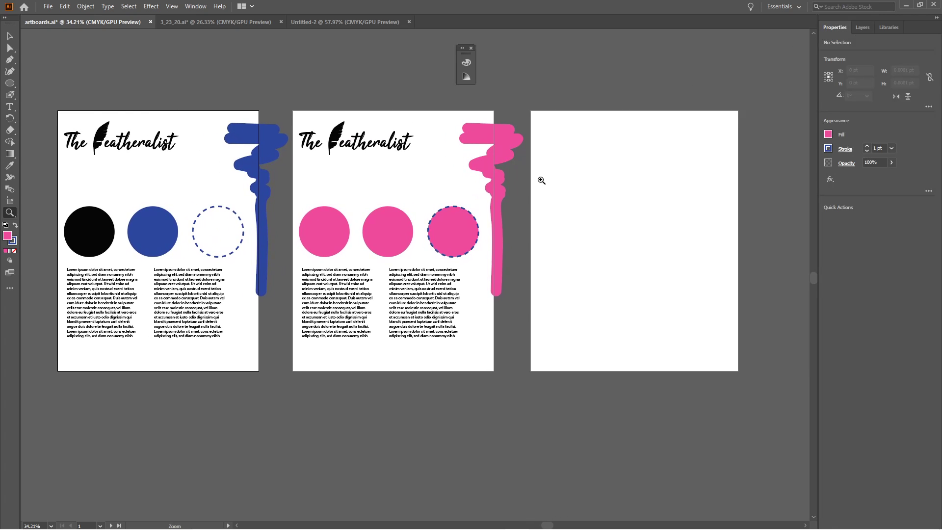
{"action": "key", "text": "shift+o"}
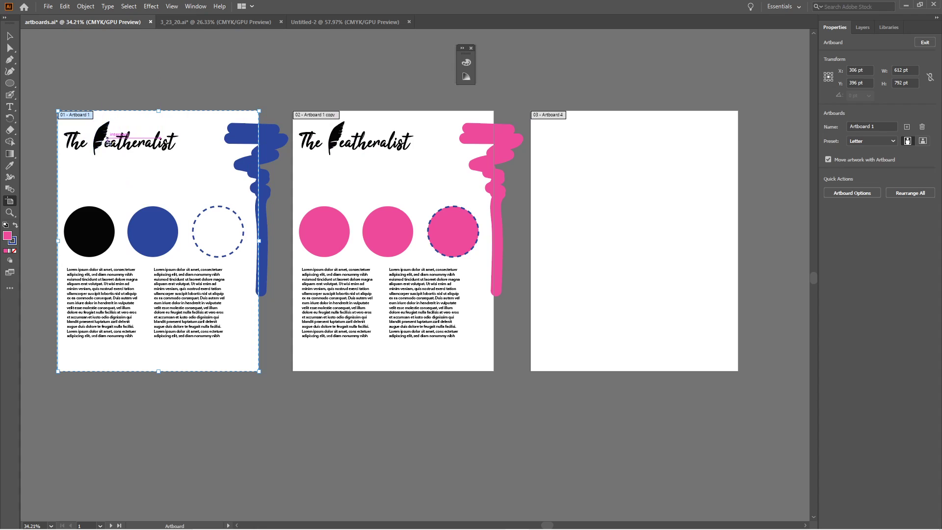
{"action": "left_click", "coordinate": [882, 126]}
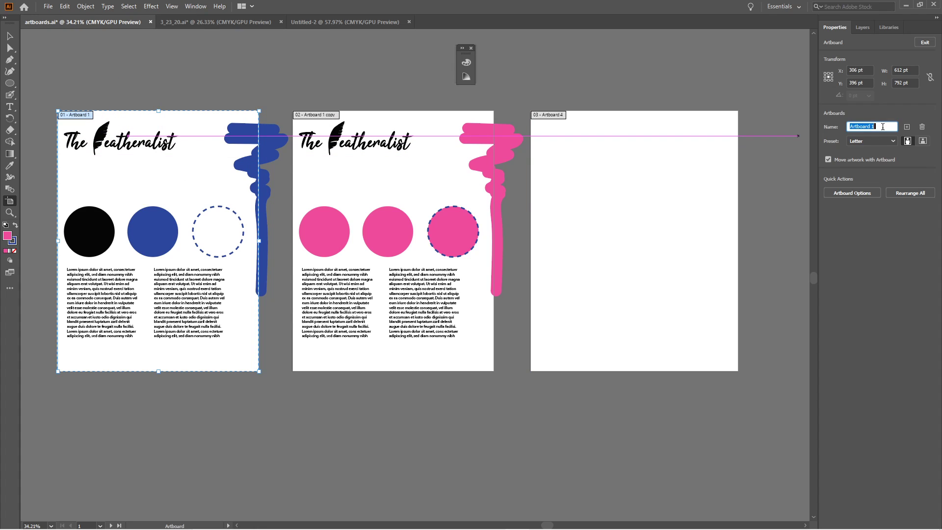
{"action": "type", "text": "Blue"}
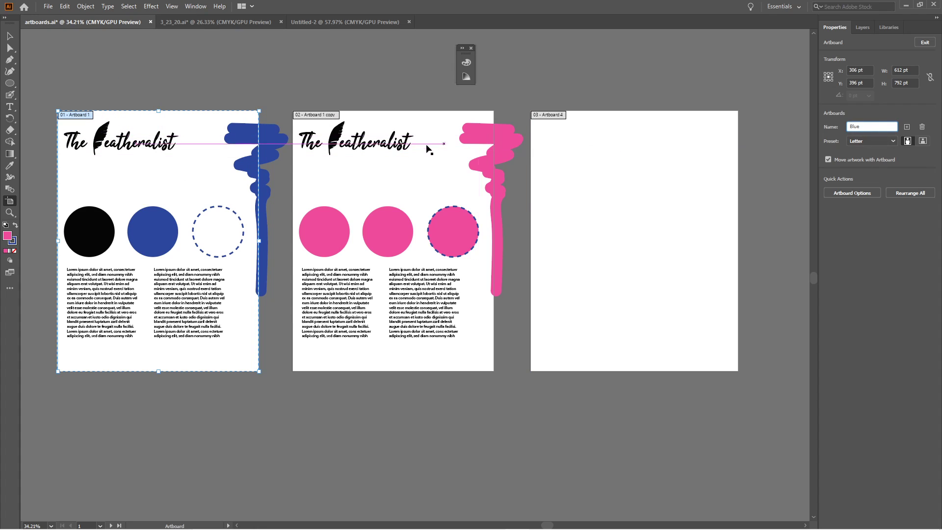
Rename the second artboard, the one with pink artwork, as Pink.
{"action": "left_click", "coordinate": [431, 157]}
{"action": "left_click", "coordinate": [887, 127]}
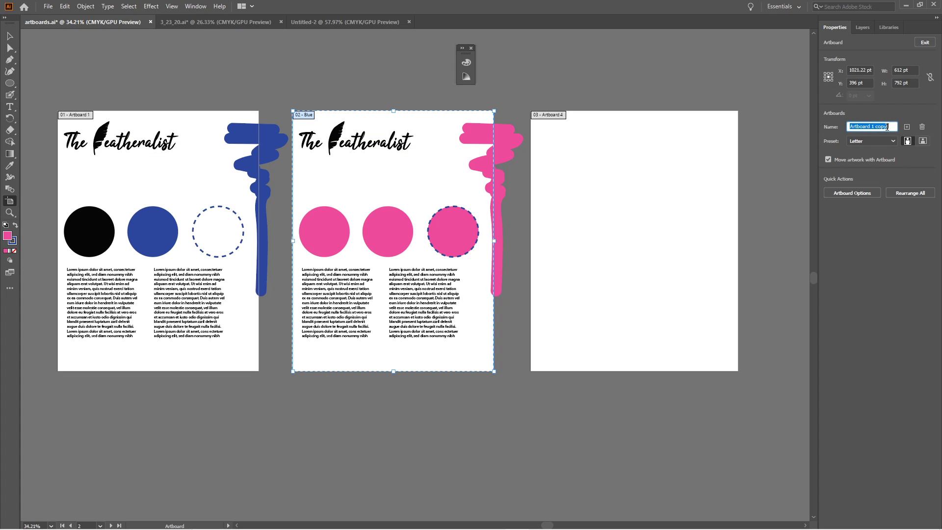
{"action": "type", "text": "Pink"}
{"action": "key", "text": "Return"}
Rename the third, empty artboard as blank and leave artboard editing.
{"action": "left_click", "coordinate": [658, 170]}
{"action": "left_click", "coordinate": [882, 126]}
{"action": "type", "text": "balc"}
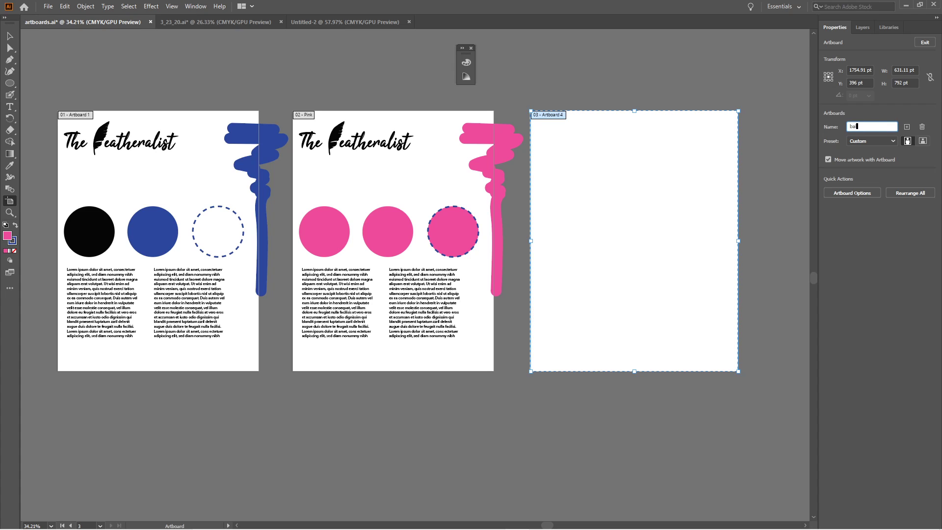
{"action": "key", "text": "BackSpace"}
{"action": "key", "text": "BackSpace"}
{"action": "type", "text": "lank"}
{"action": "key", "text": "Return"}
{"action": "key", "text": "Escape"}
Export the document as artboards.png without using artboards, at 72 ppi with a transparent background, and view the exported image.
{"action": "key", "text": "z"}
{"action": "left_click_drag", "start_coordinate": [651, 90], "coordinate": [580, 109]}
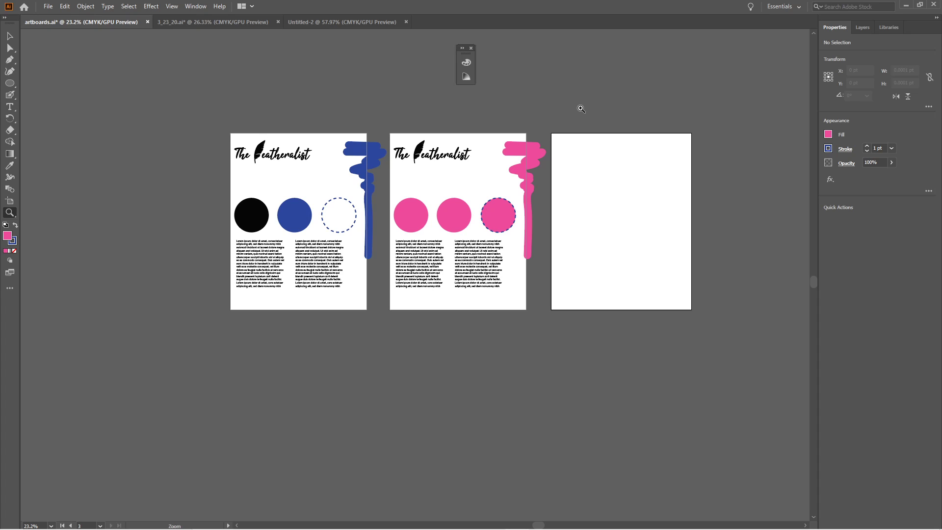
{"action": "left_click", "coordinate": [48, 6]}
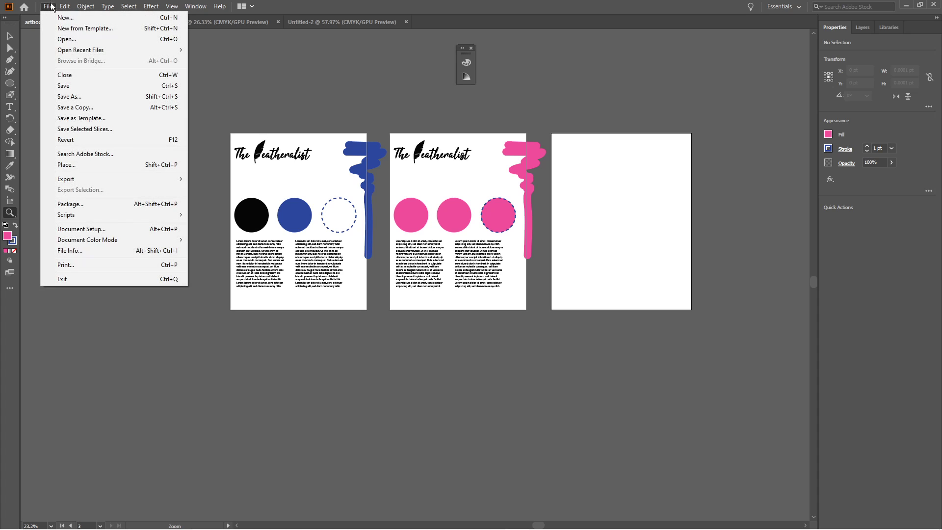
{"action": "mouse_move", "coordinate": [113, 180]}
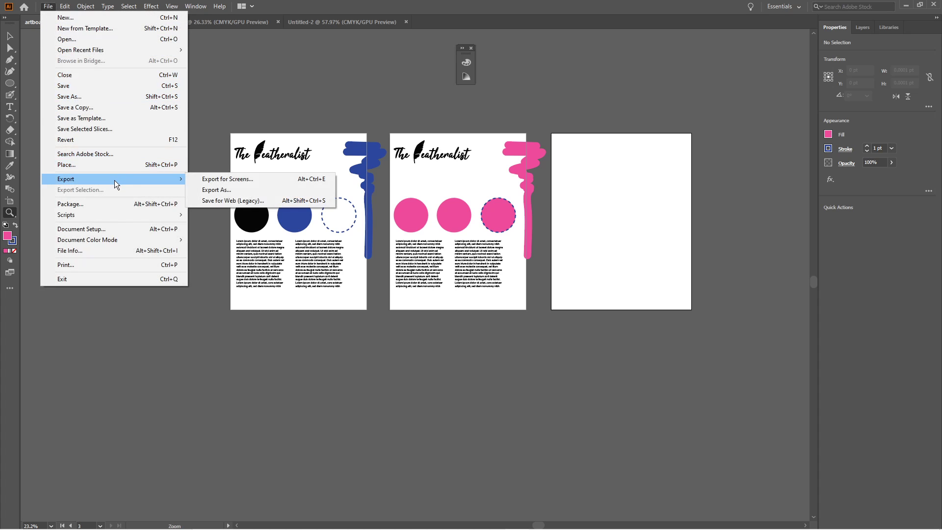
{"action": "left_click", "coordinate": [204, 190]}
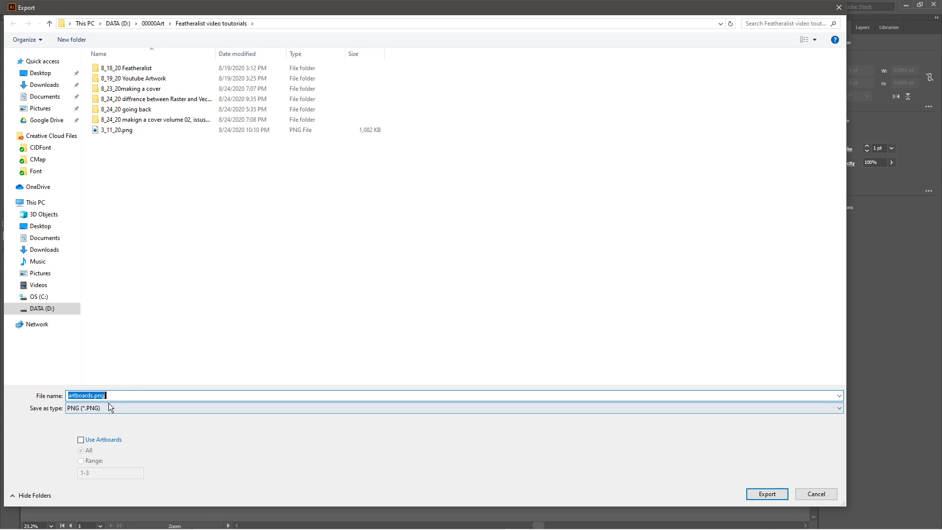
{"action": "left_click", "coordinate": [750, 492]}
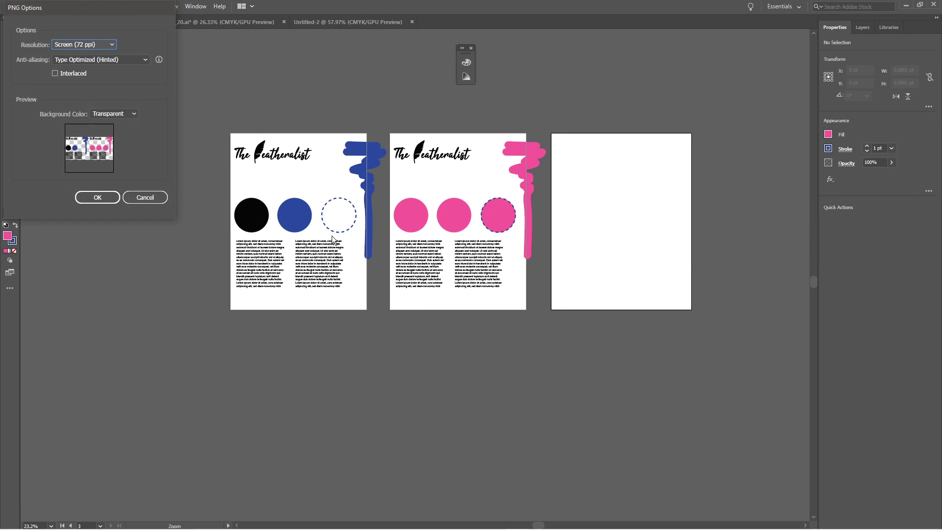
{"action": "left_click", "coordinate": [98, 197]}
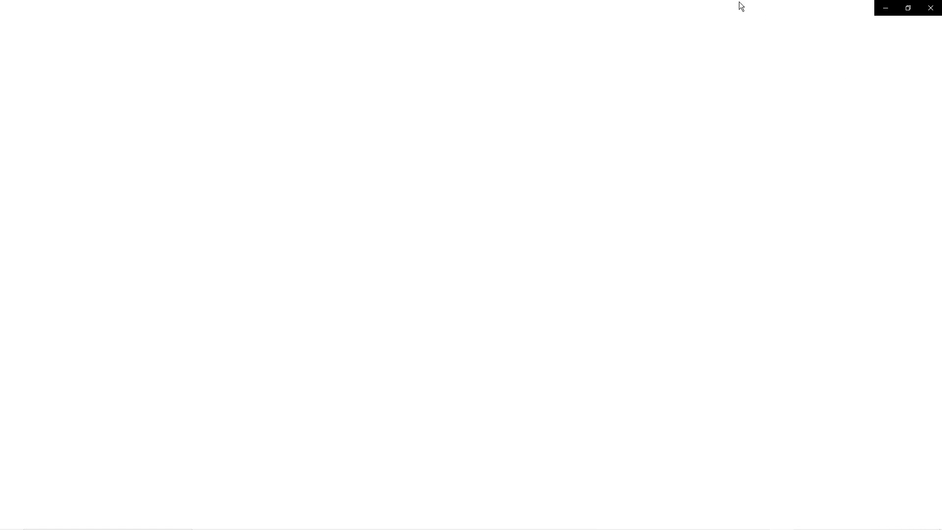
{"action": "left_click_drag", "start_coordinate": [738, 4], "coordinate": [557, 1]}
{"action": "left_click_drag", "start_coordinate": [576, 8], "coordinate": [689, 32]}
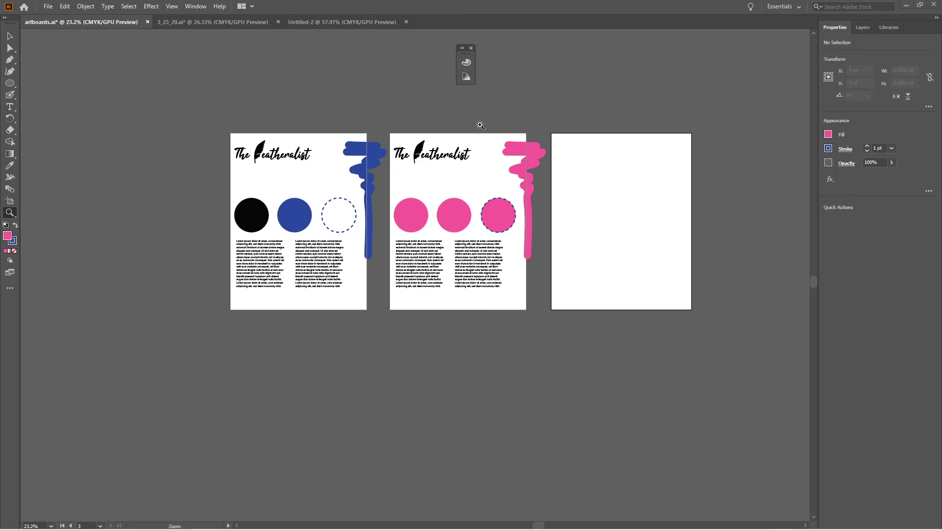
Set up a PNG export with Use Artboards for all artboards, adding "with the check mark" to the file name artboards.
{"action": "left_click", "coordinate": [48, 7]}
{"action": "mouse_move", "coordinate": [109, 179]}
{"action": "left_click", "coordinate": [218, 191]}
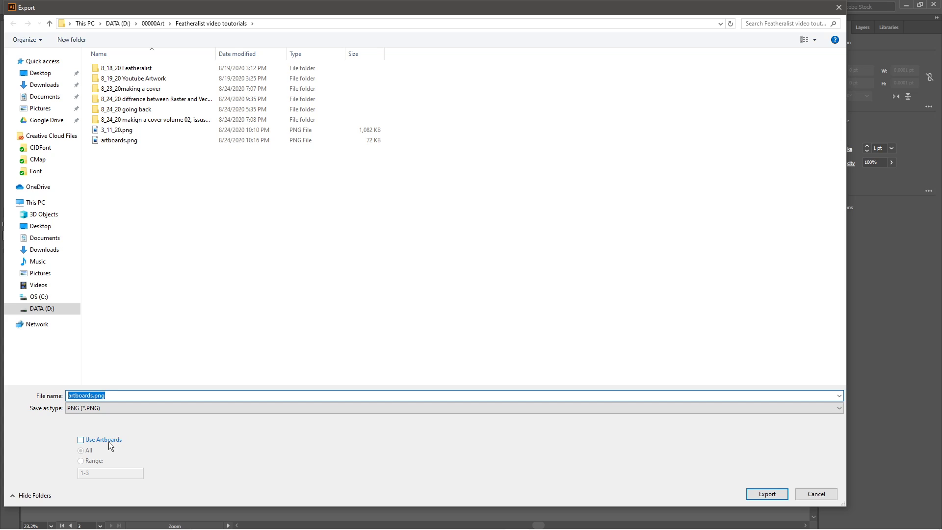
{"action": "left_click", "coordinate": [109, 441]}
{"action": "left_click", "coordinate": [94, 395]}
{"action": "left_click", "coordinate": [94, 396]}
{"action": "type", "text": "with the "}
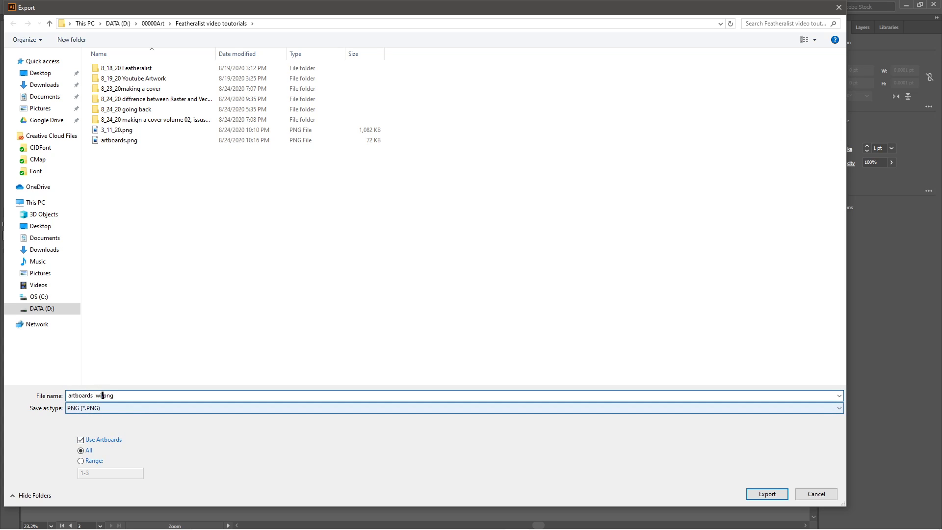
{"action": "type", "text": "check mark"}
{"action": "key", "text": "Return"}
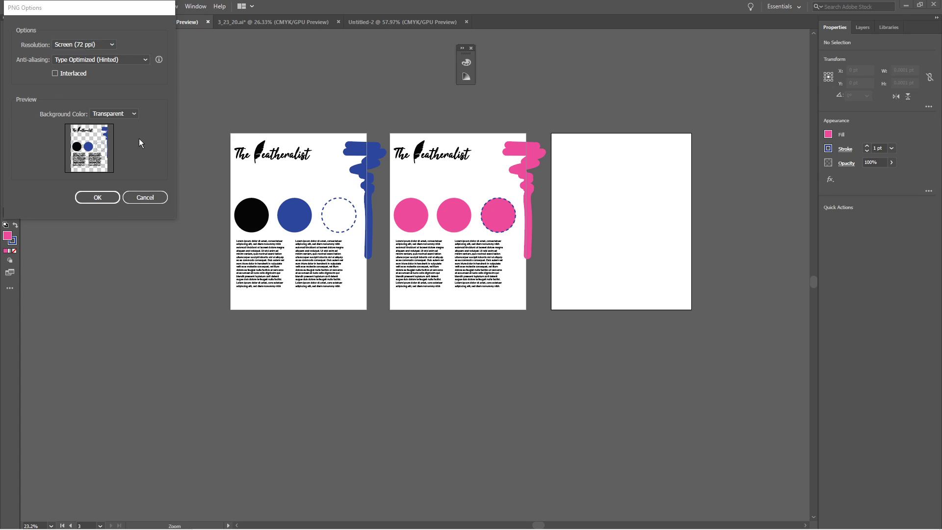
Change the background color in the PNG options and complete the export at 72 ppi.
{"action": "left_click", "coordinate": [124, 113]}
{"action": "left_click", "coordinate": [123, 131]}
{"action": "left_click", "coordinate": [113, 194]}
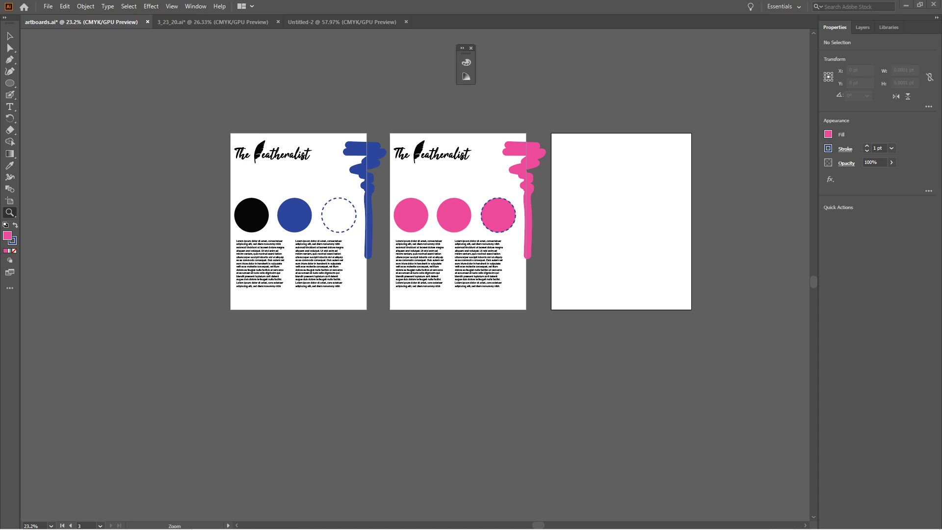
Compare the exported artboards.png in Photos with the artboards in Illustrator, and close that image.
{"action": "left_click_drag", "start_coordinate": [941, 83], "coordinate": [569, 1]}
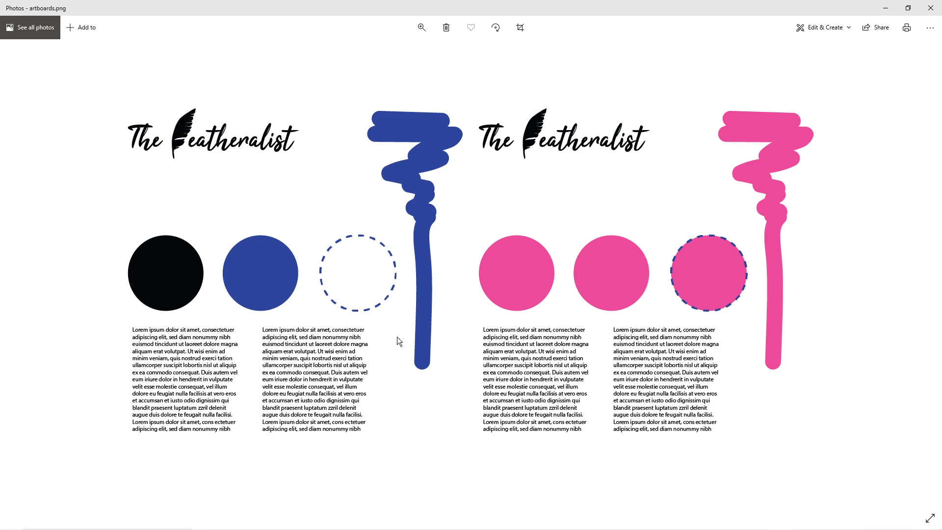
{"action": "key", "text": "alt+Tab"}
{"action": "key", "text": "alt+Tab"}
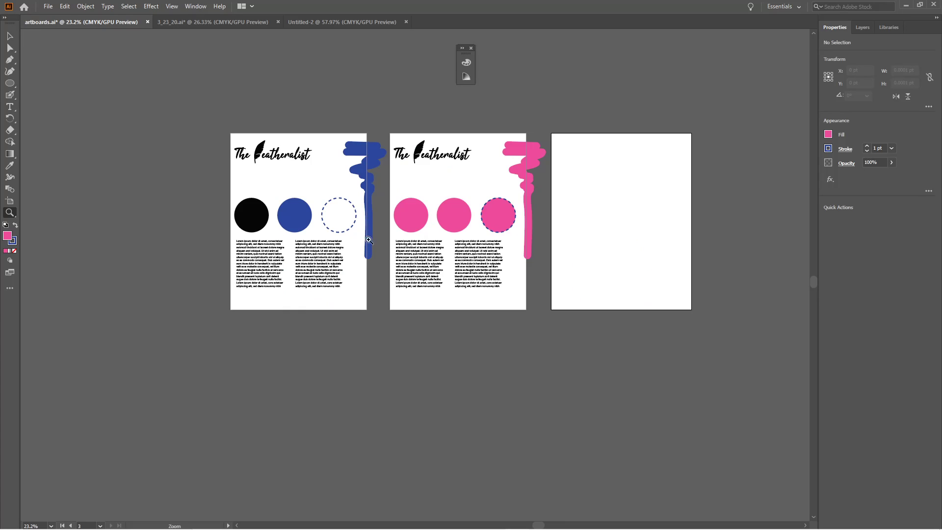
{"action": "left_click_drag", "start_coordinate": [395, 241], "coordinate": [399, 251]}
{"action": "left_click_drag", "start_coordinate": [397, 243], "coordinate": [499, 262]}
{"action": "key", "text": "alt+Tab"}
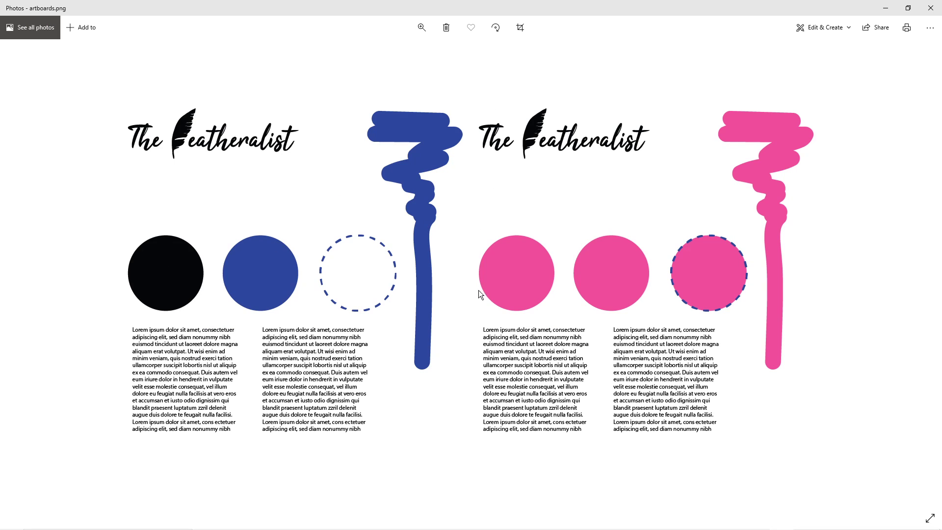
{"action": "left_click", "coordinate": [928, 8]}
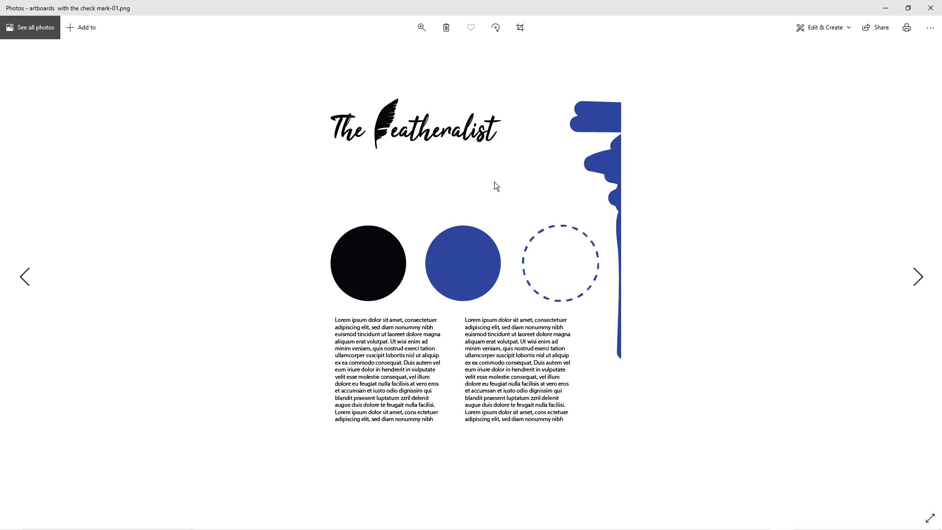
Return to Illustrator, page from the blank artboard to the first one in presentation mode, and go back to editing.
{"action": "key", "text": "alt+Tab"}
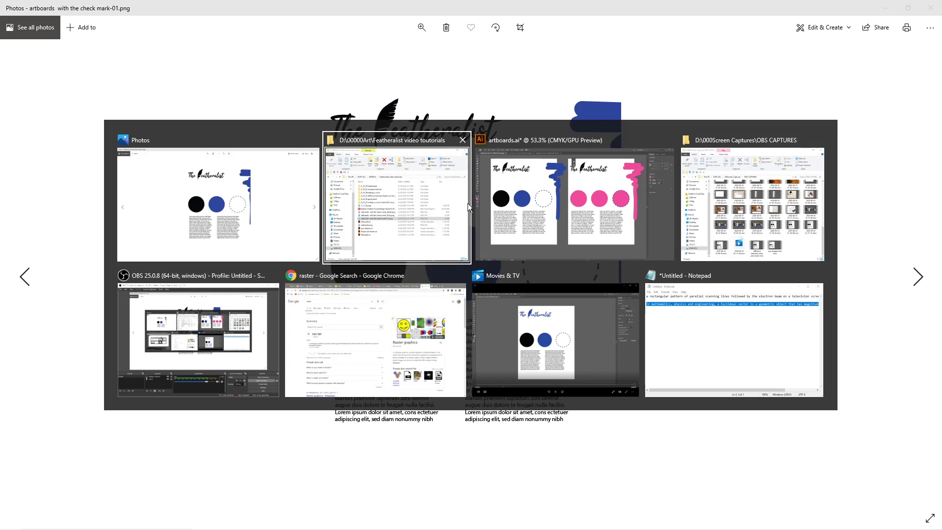
{"action": "key", "text": "shift+f"}
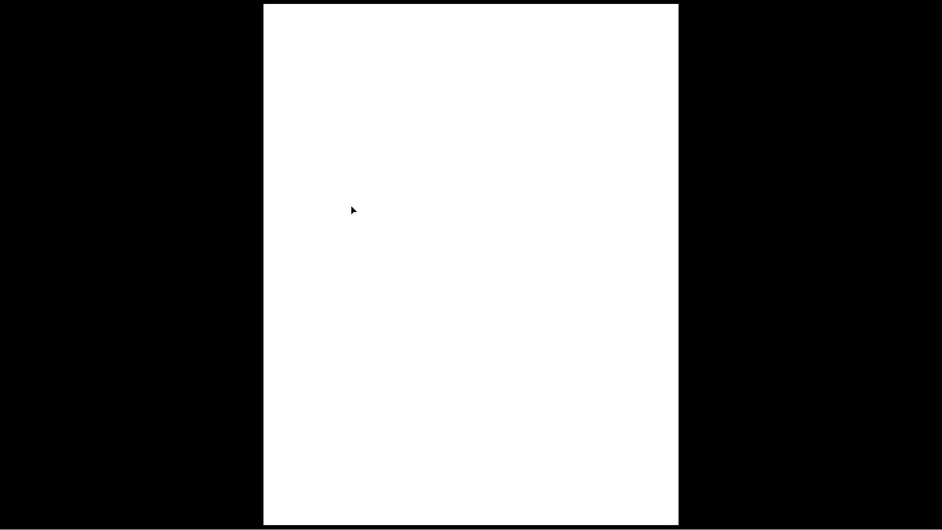
{"action": "key", "text": "Right"}
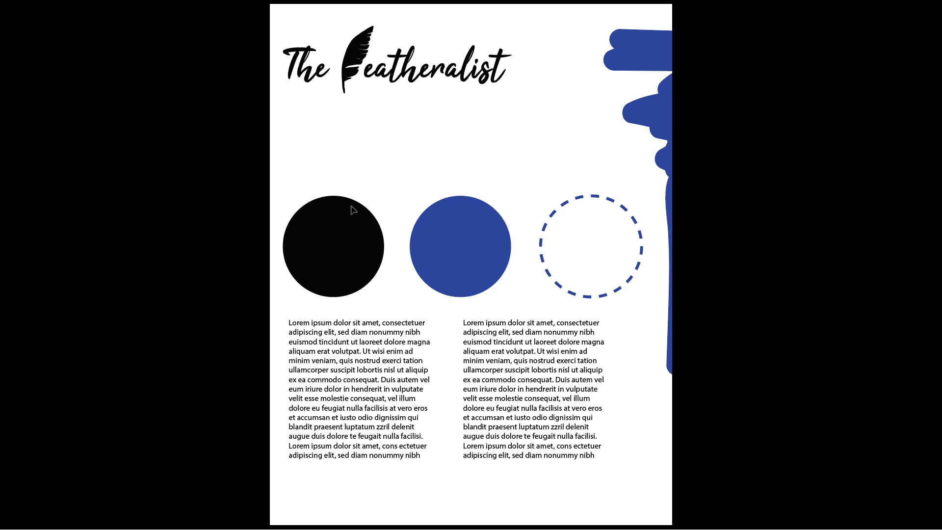
{"action": "key", "text": "Escape"}
{"action": "scroll", "coordinate": [476, 156], "scroll_direction": "down", "scroll_amount": 2}
{"action": "left_click_drag", "start_coordinate": [505, 158], "coordinate": [315, 155]}
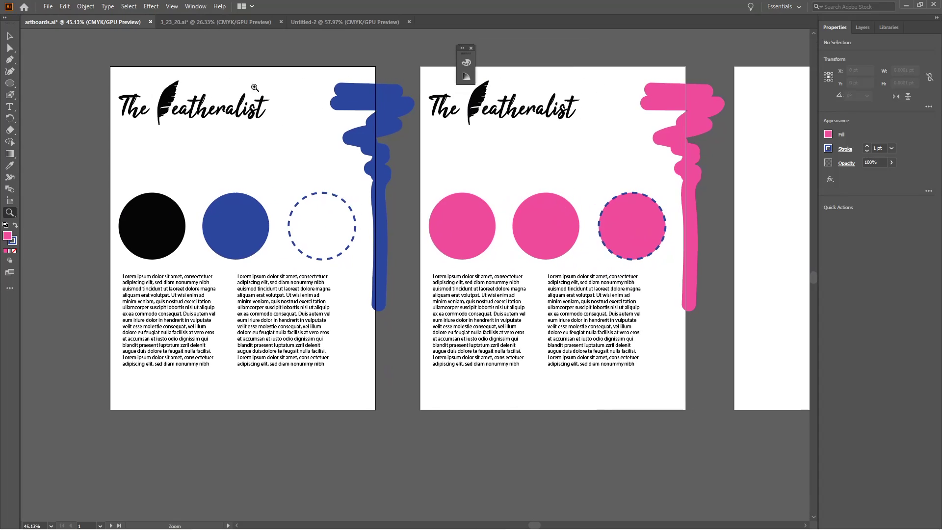
{"action": "left_click", "coordinate": [48, 7]}
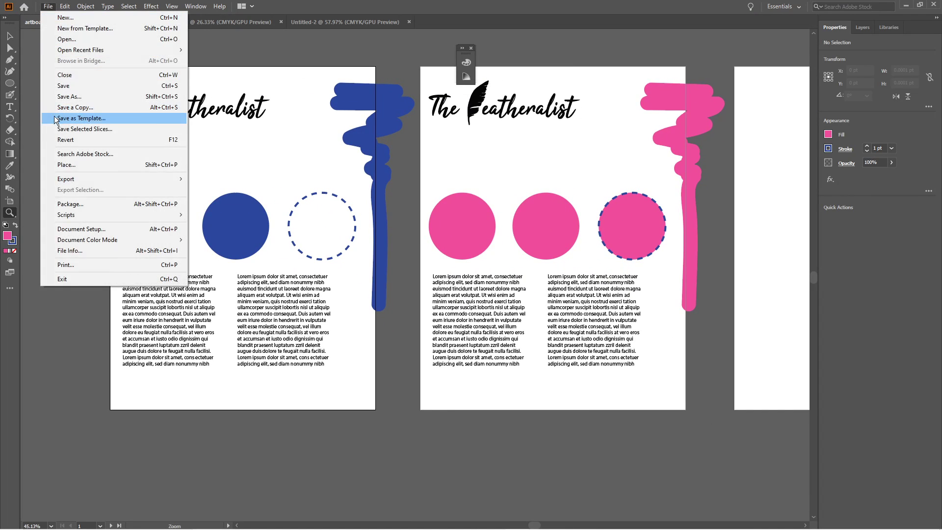
{"action": "mouse_move", "coordinate": [82, 175]}
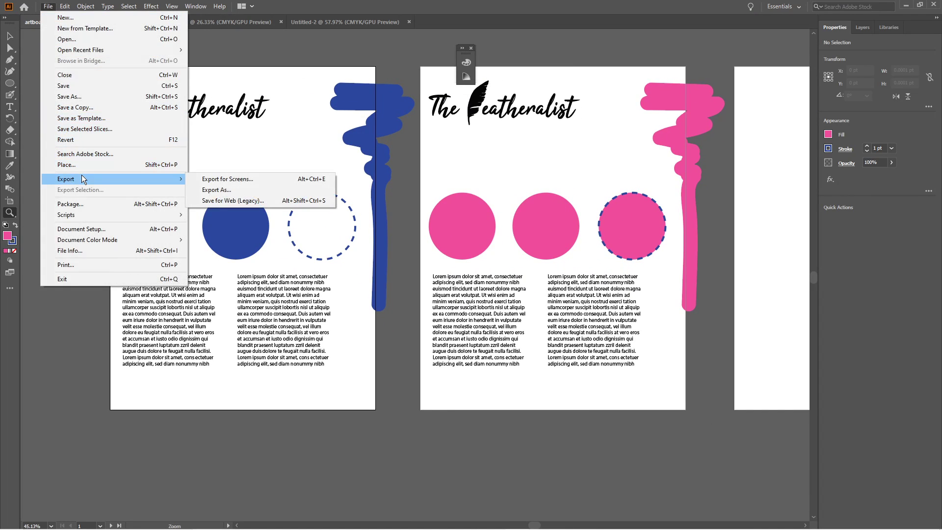
{"action": "left_click", "coordinate": [148, 96]}
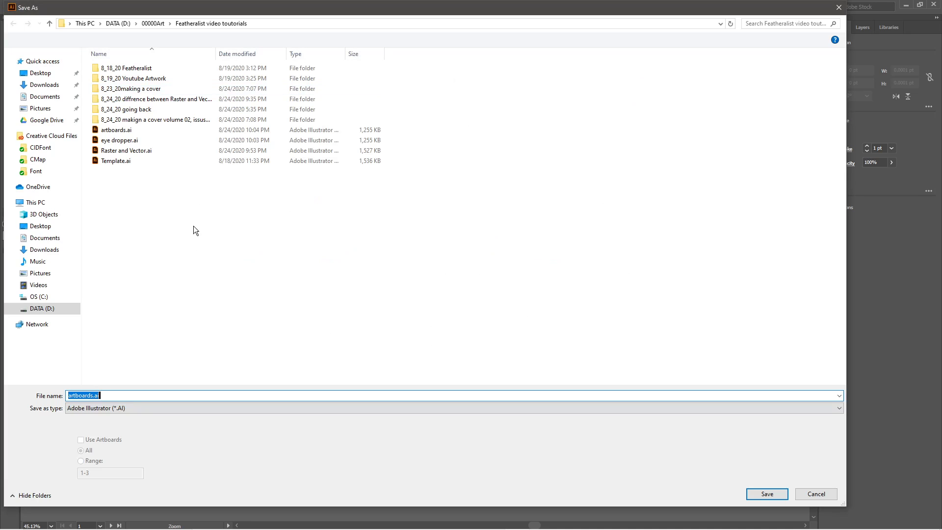
{"action": "key", "text": "Escape"}
Set up a PNG export of artboards.png with Use Artboards enabled for all artboards.
{"action": "left_click", "coordinate": [48, 6]}
{"action": "mouse_move", "coordinate": [112, 184]}
{"action": "left_click", "coordinate": [272, 190]}
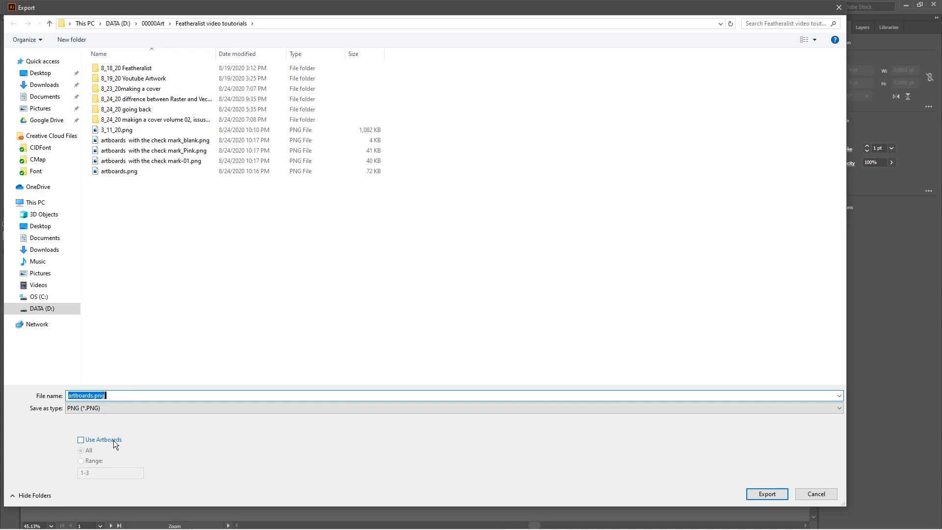
{"action": "left_click", "coordinate": [113, 440]}
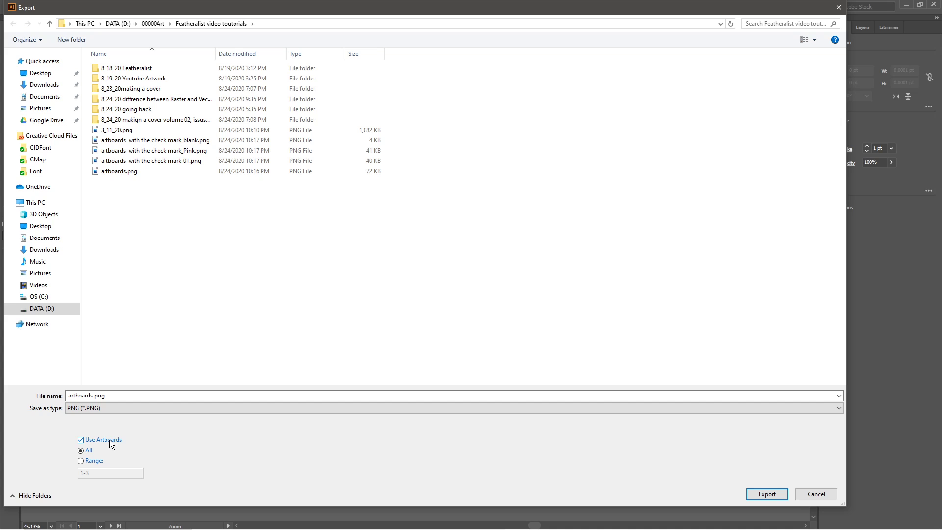
{"action": "key", "text": "Return"}
Show the names and boundaries of all three artboards in artboard editing, and leave that mode.
{"action": "left_click_drag", "start_coordinate": [400, 406], "coordinate": [334, 389]}
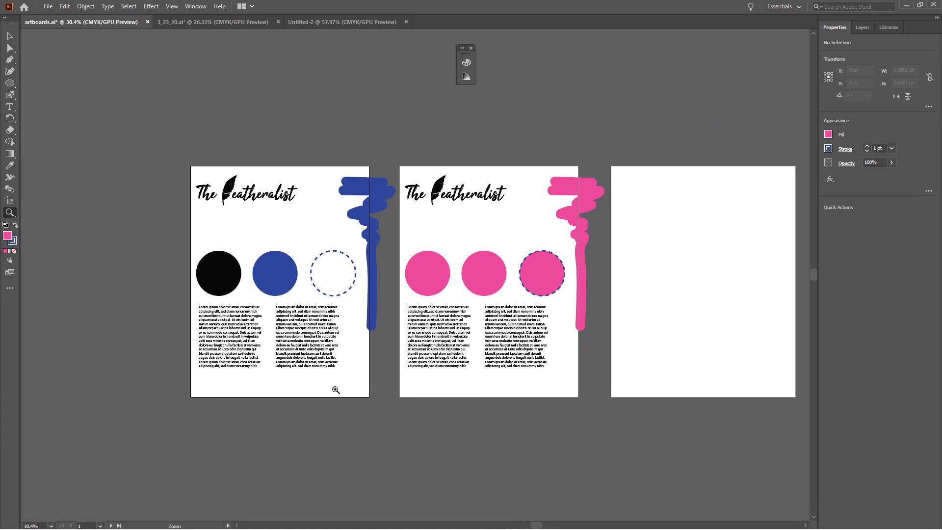
{"action": "key", "text": "shift+o"}
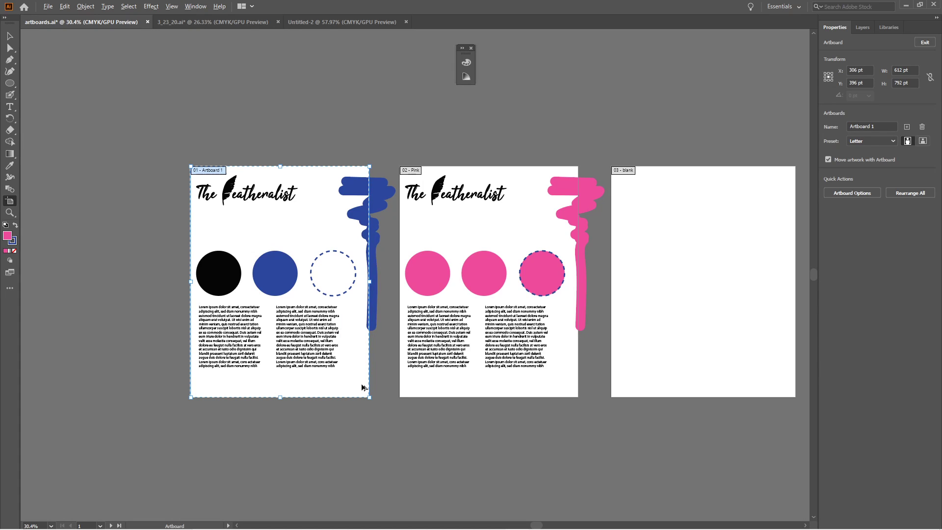
{"action": "key", "text": "z"}
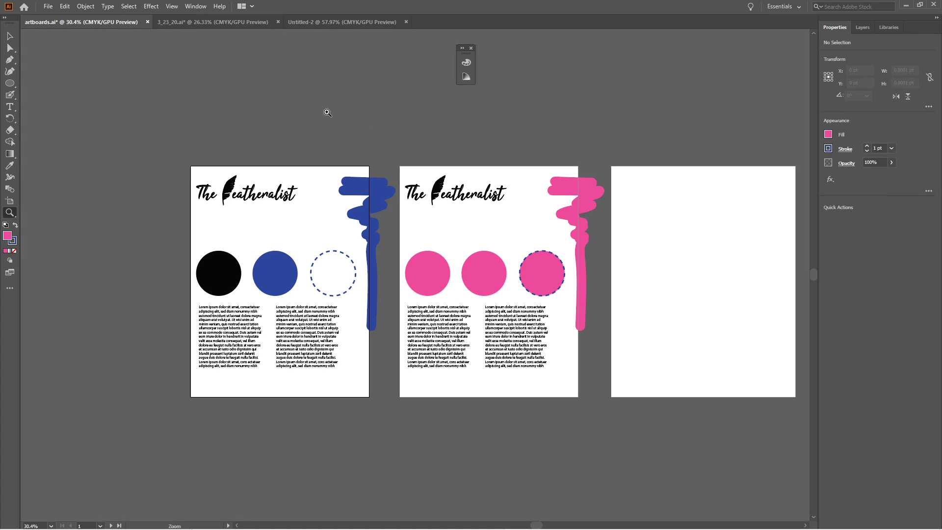
{"action": "key", "text": "shift+o"}
{"action": "left_click_drag", "start_coordinate": [326, 93], "coordinate": [317, 218]}
{"action": "left_click_drag", "start_coordinate": [181, 38], "coordinate": [583, 132]}
{"action": "key", "text": "v"}
{"action": "key", "text": "ctrl+z"}
Preview the first artboard, with the blue artwork, in presentation mode.
{"action": "left_click_drag", "start_coordinate": [463, 178], "coordinate": [535, 170]}
{"action": "key", "text": "shift+f"}
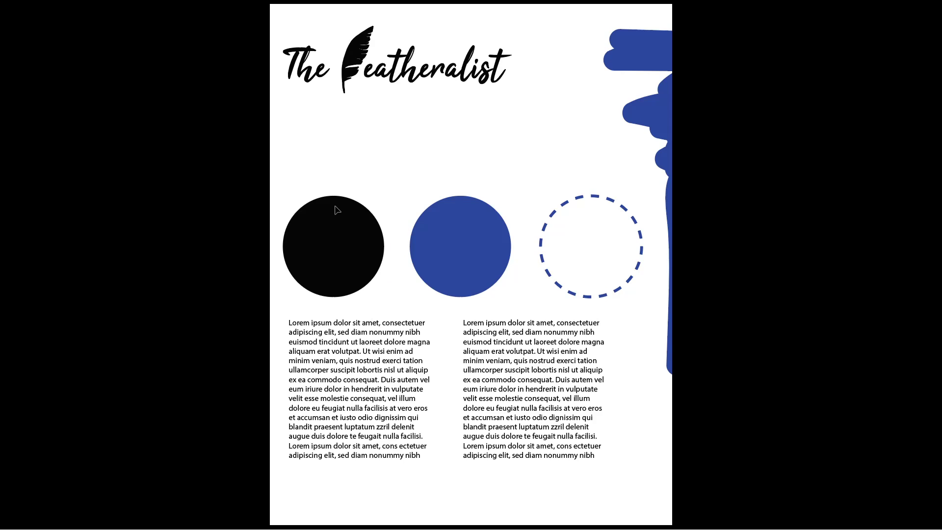